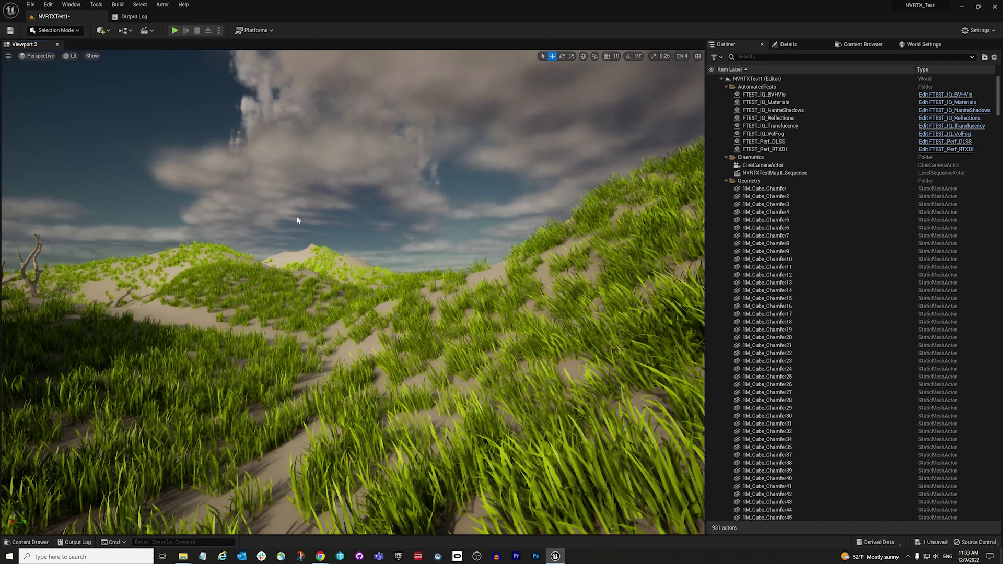
- Open the viewport options to show Realtime, Show FPS, Screen Percentage 66 and Immersive Mode
left_click(8, 57)
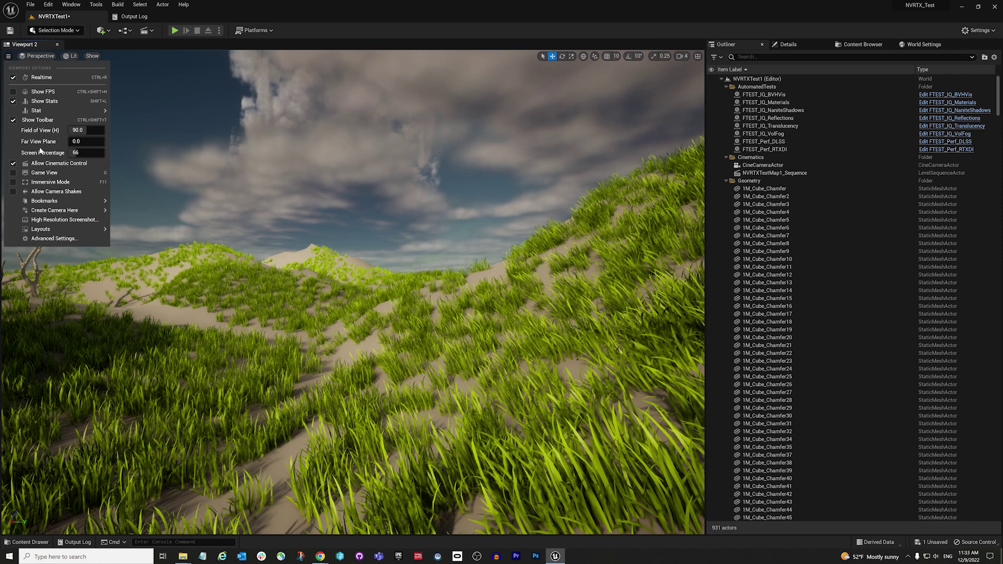
left_click(338, 24)
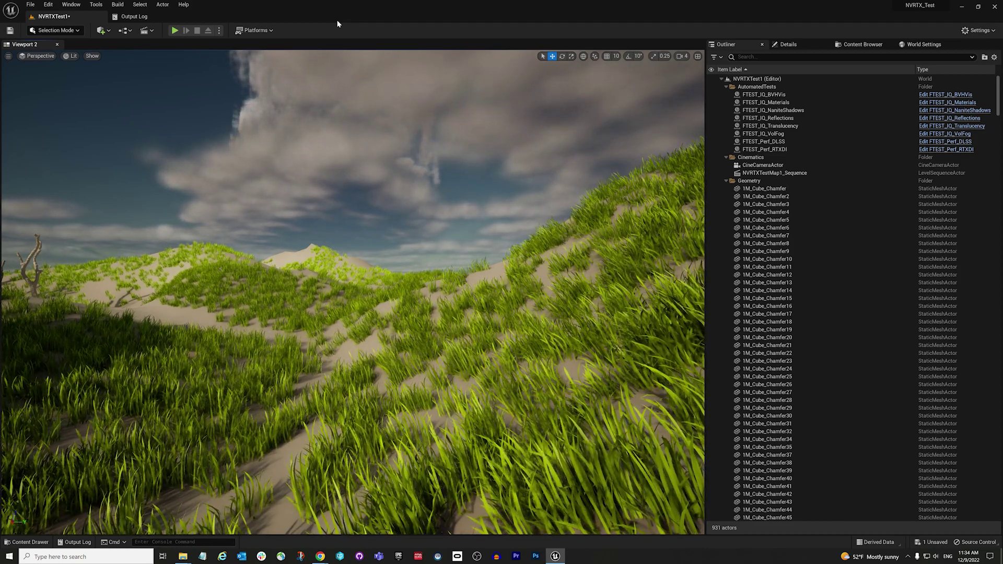
left_click(8, 57)
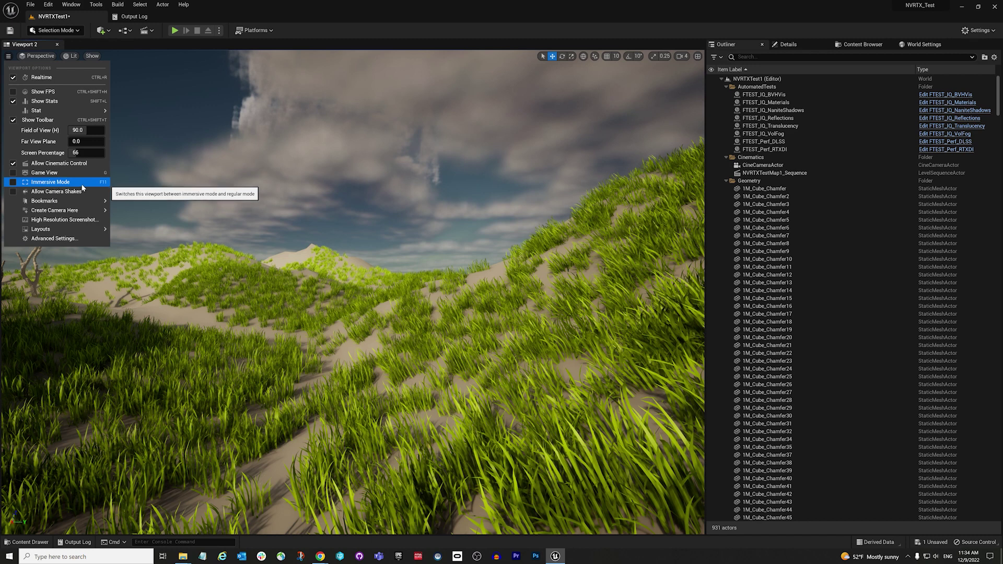
- Close the viewport options and run the r.ngx.dlss.enable console command
left_click(298, 1)
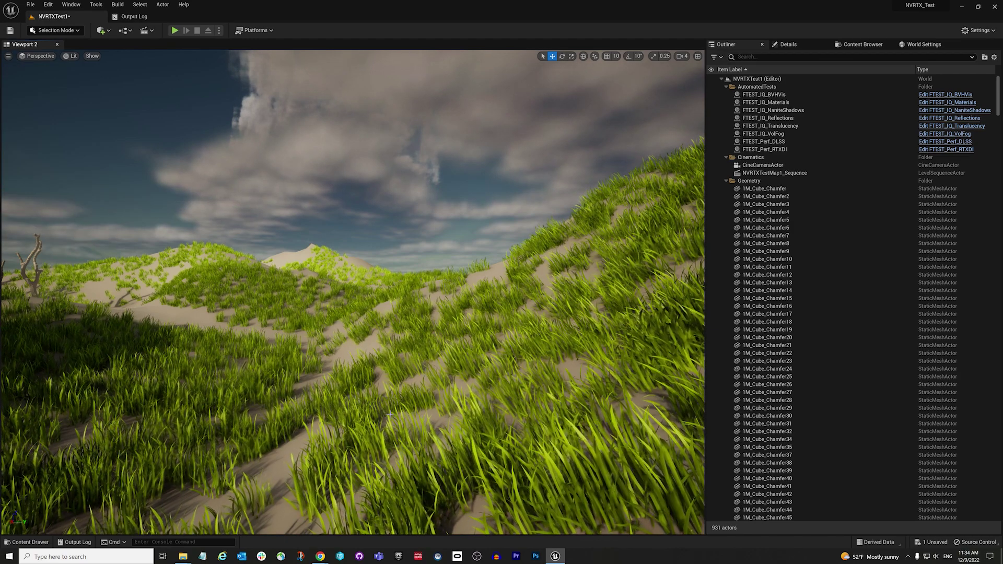
key("grave")
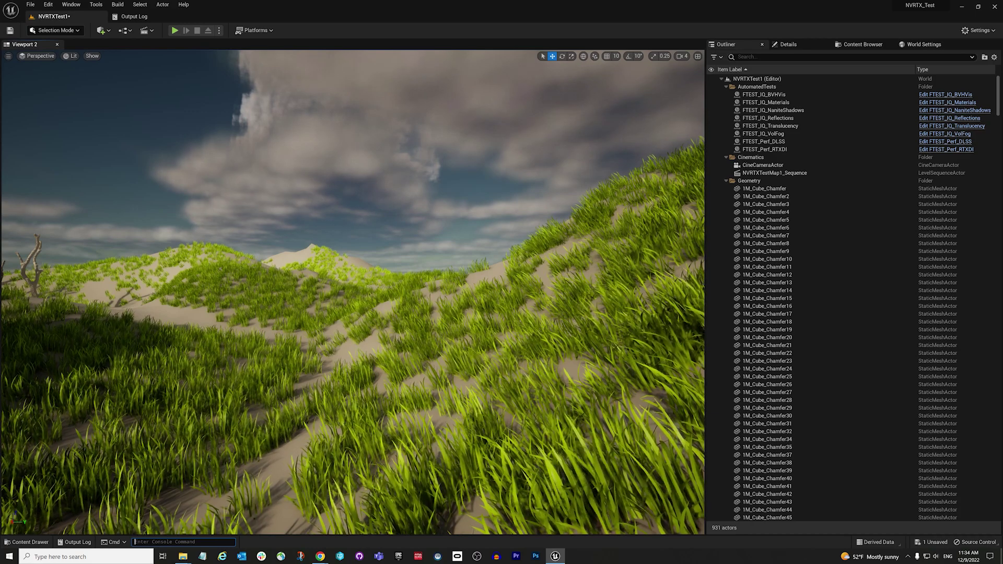
type("r.ng")
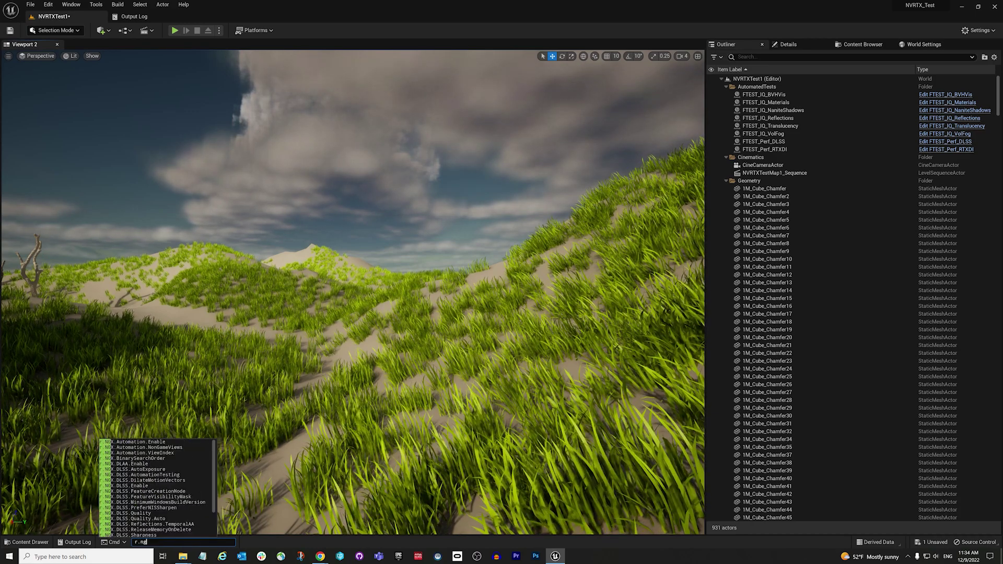
type("g")
key("BackSpace")
type("x.dlss.enable")
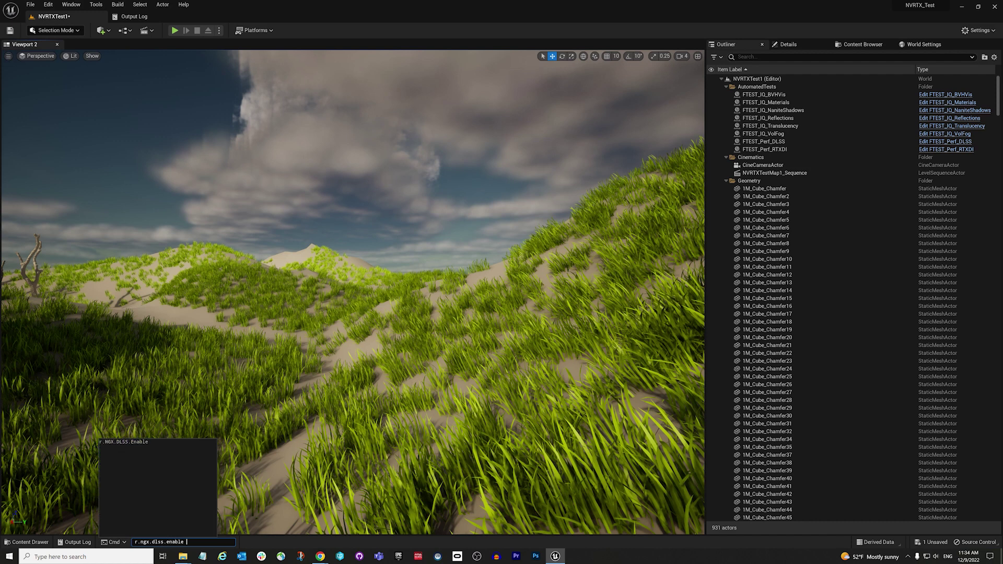
key("Return")
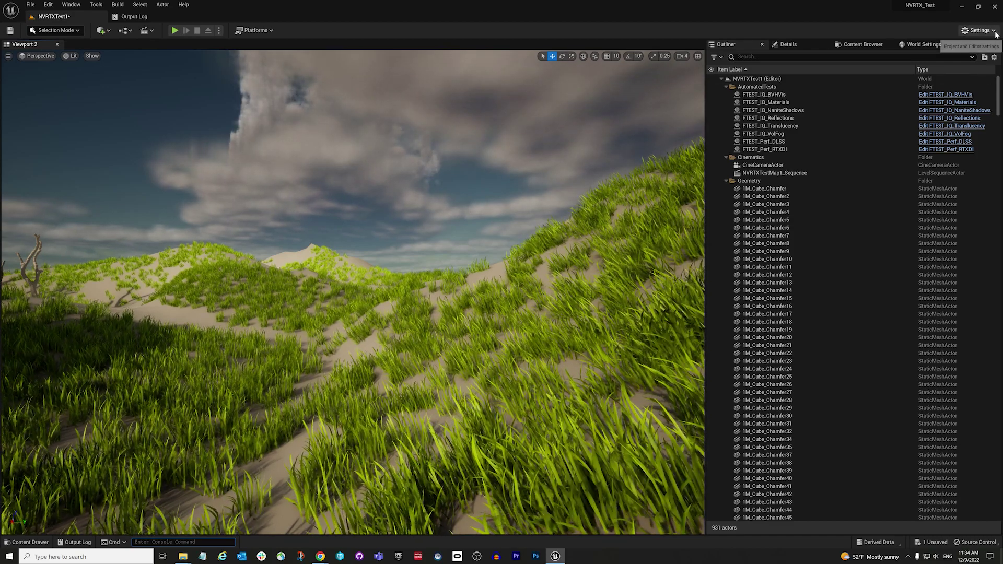
left_click(980, 30)
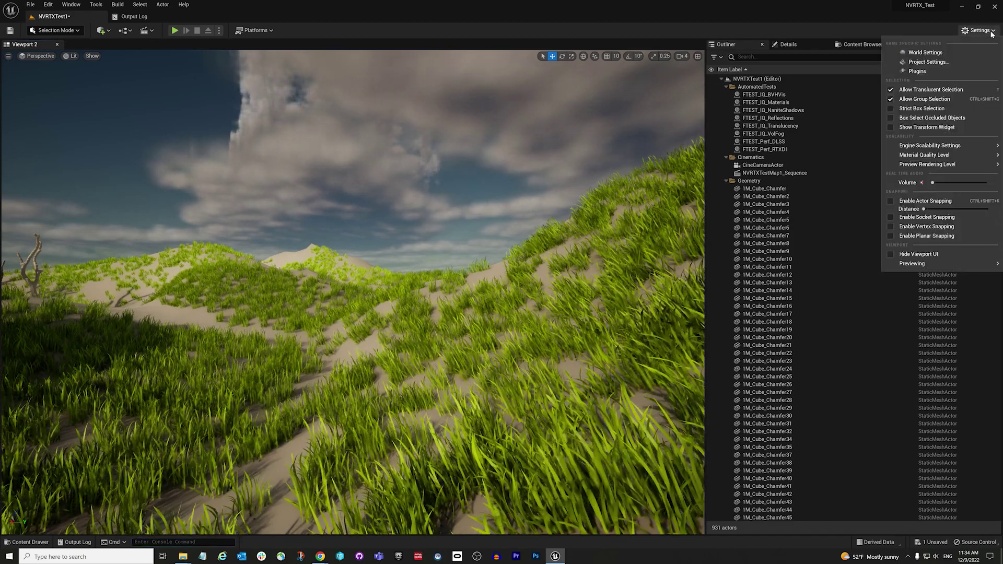
- Open Project Settings and go to the Plugins > NVIDIA DLSS page
left_click(927, 61)
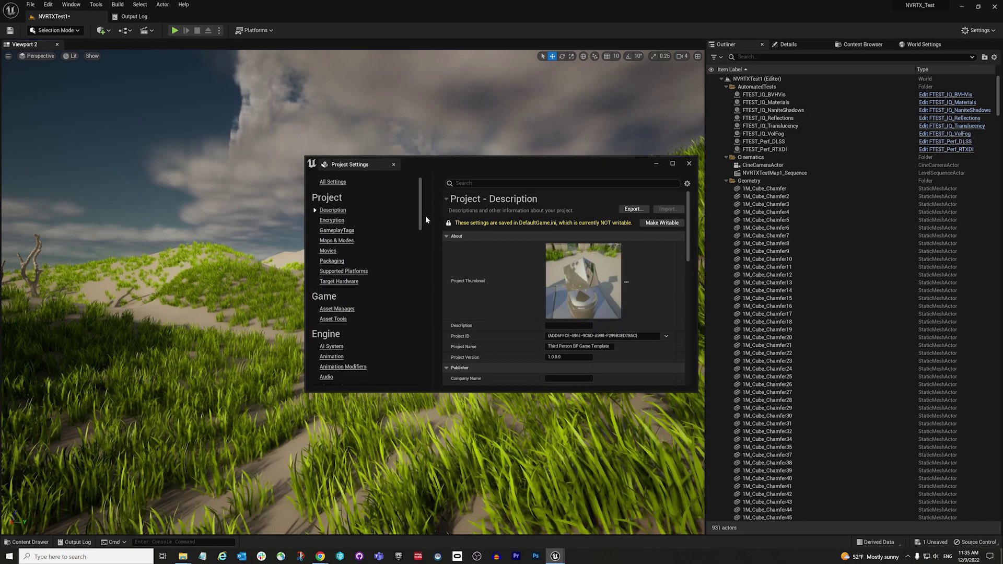
left_click_drag(422, 216, 422, 337)
scroll(421, 337, "down", 3)
scroll(366, 287, "down", 4)
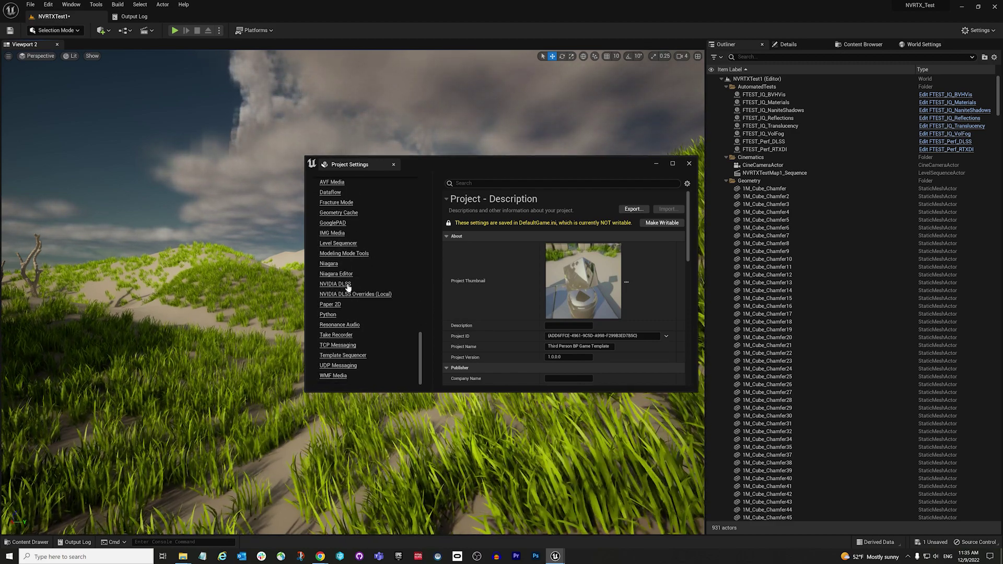
left_click(340, 285)
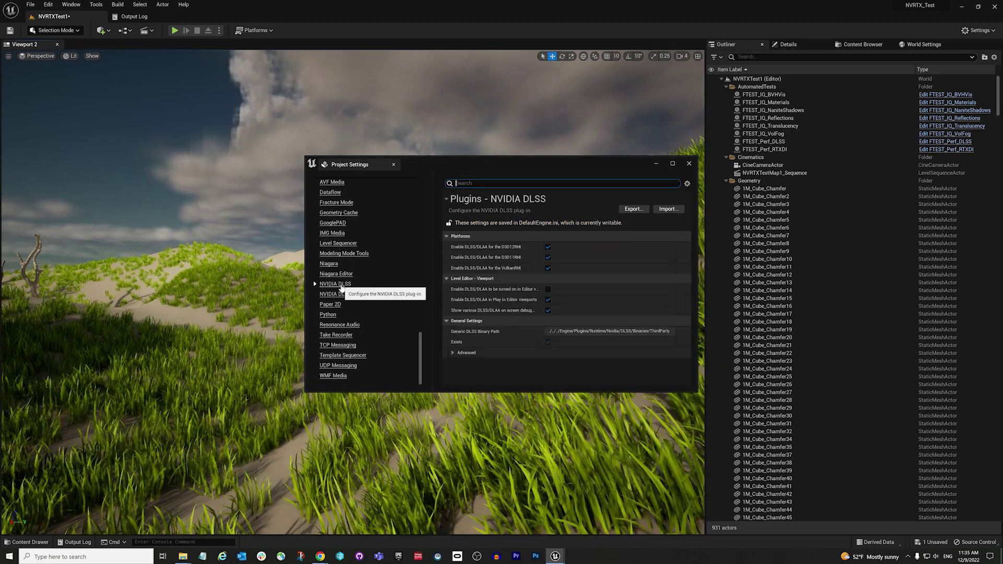
- Enable 'DLSS/DLAA to be turned on in Editor viewports' and dock Project Settings into the side panel
left_click(547, 290)
left_click_drag(434, 181, 411, 164)
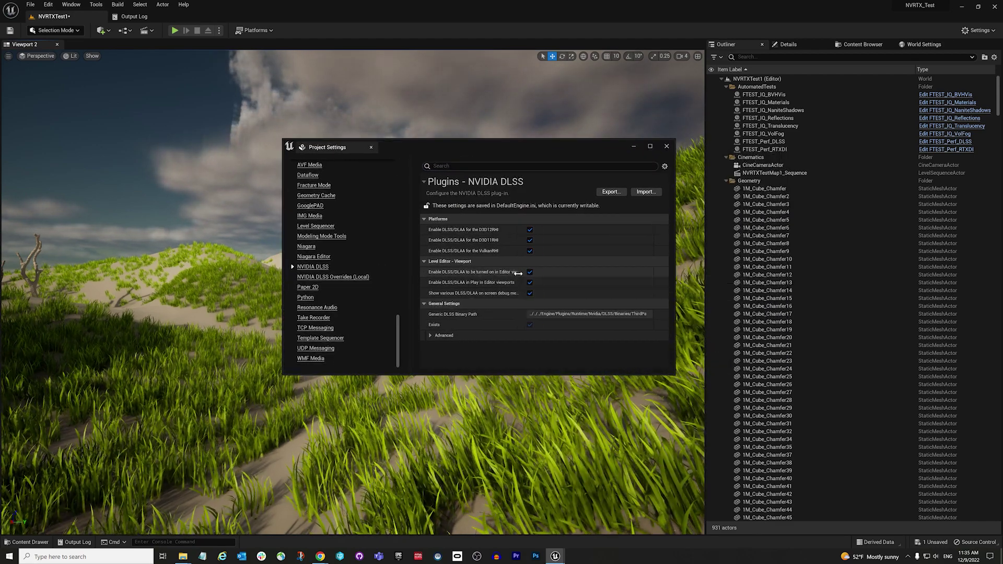
left_click_drag(515, 275, 551, 279)
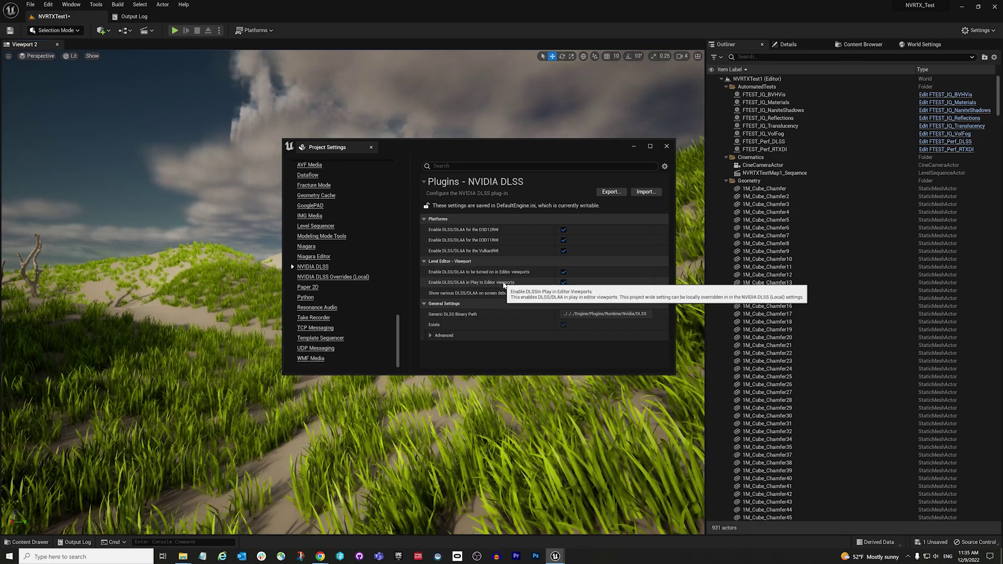
left_click(563, 273)
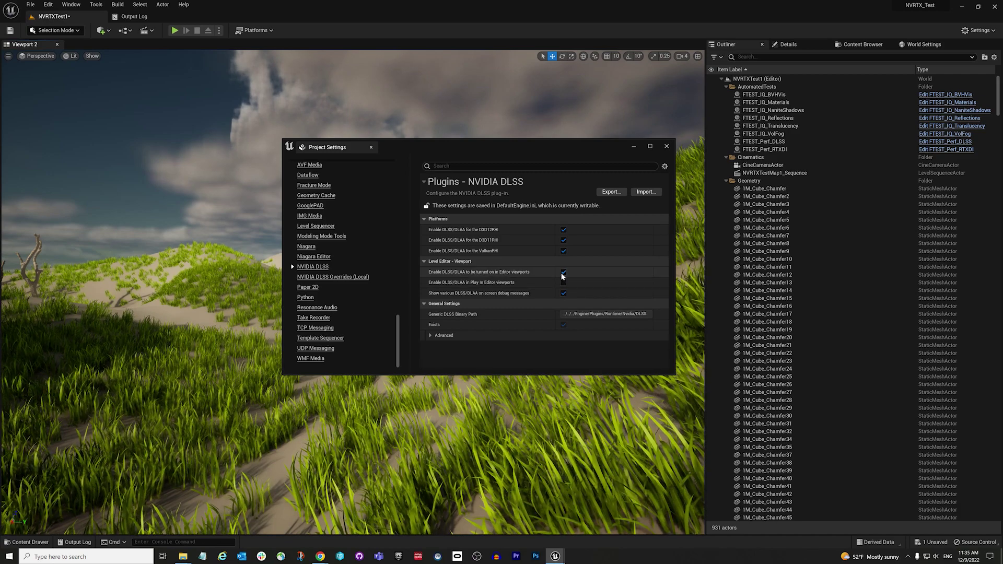
left_click(563, 272)
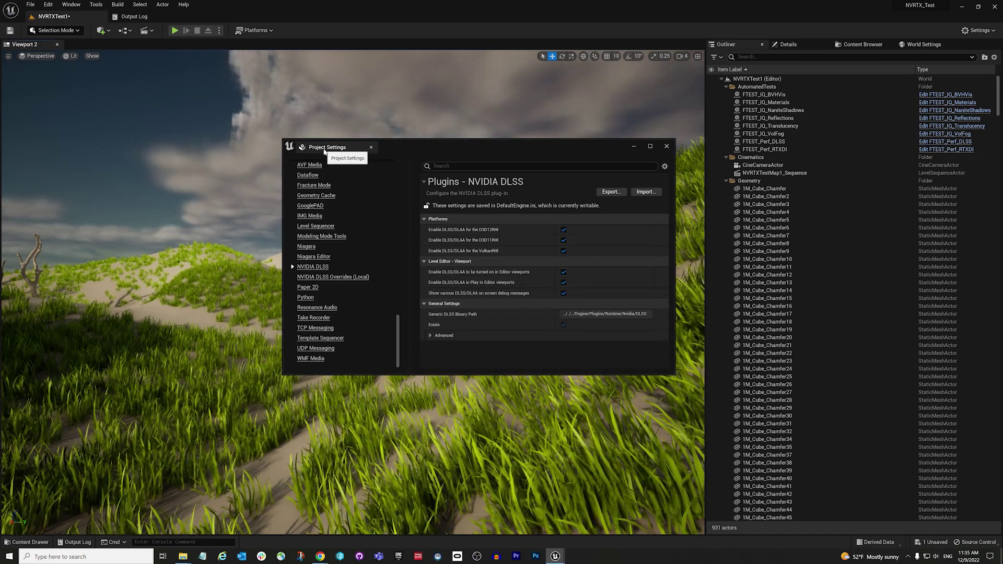
left_click_drag(330, 152, 954, 48)
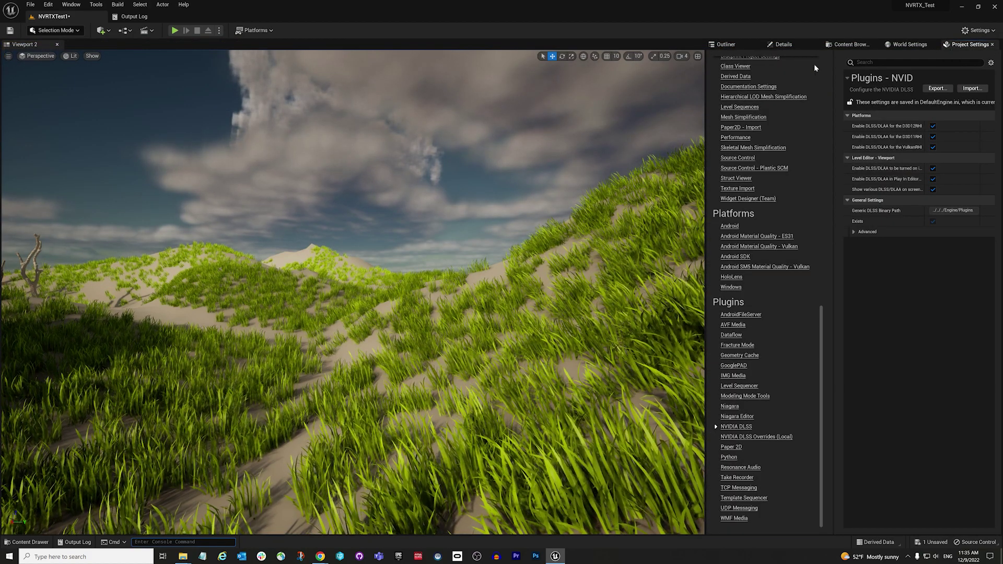
- Check World Settings and Content Browser, then toggle Editor-viewport DLSS/DLAA off and back on
left_click(890, 45)
left_click(849, 45)
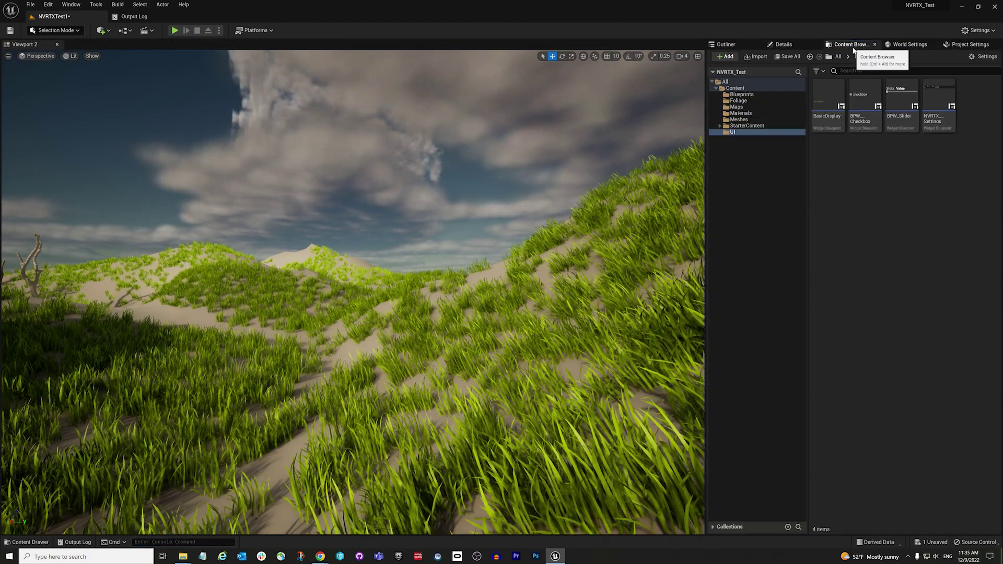
left_click(958, 48)
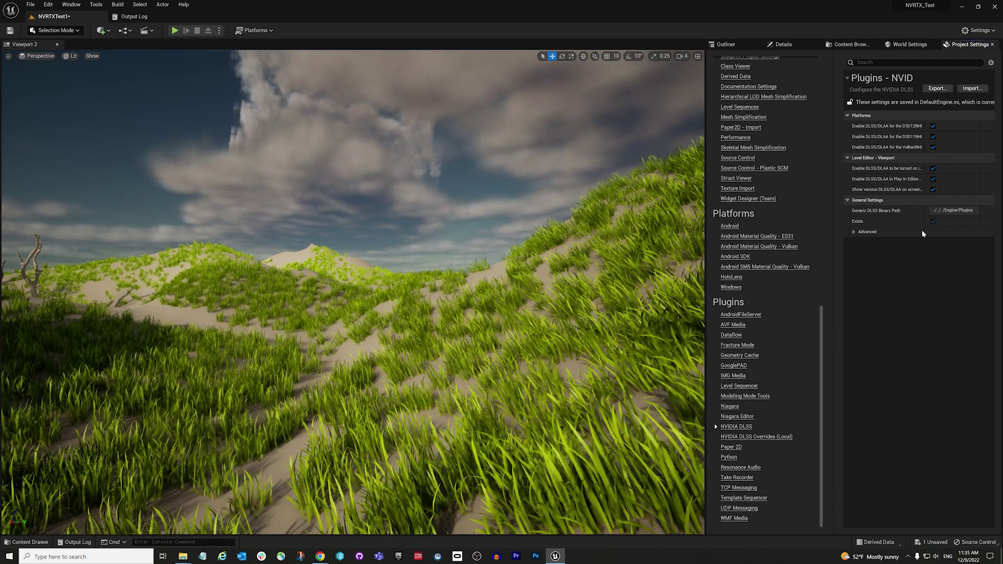
left_click(933, 169)
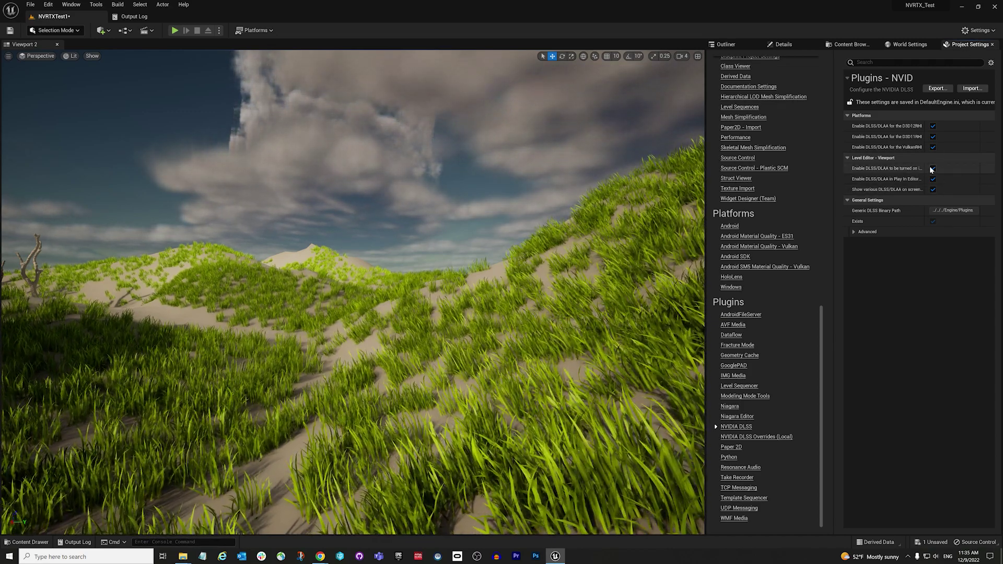
left_click(933, 169)
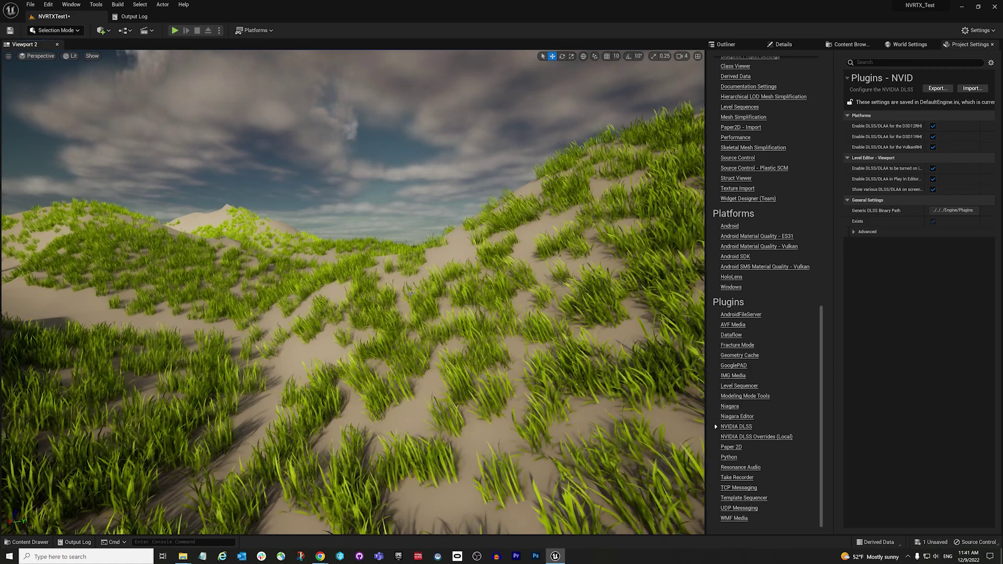
- Set the viewport Screen Percentage to 50 and fly the camera over the dunes
left_click(9, 56)
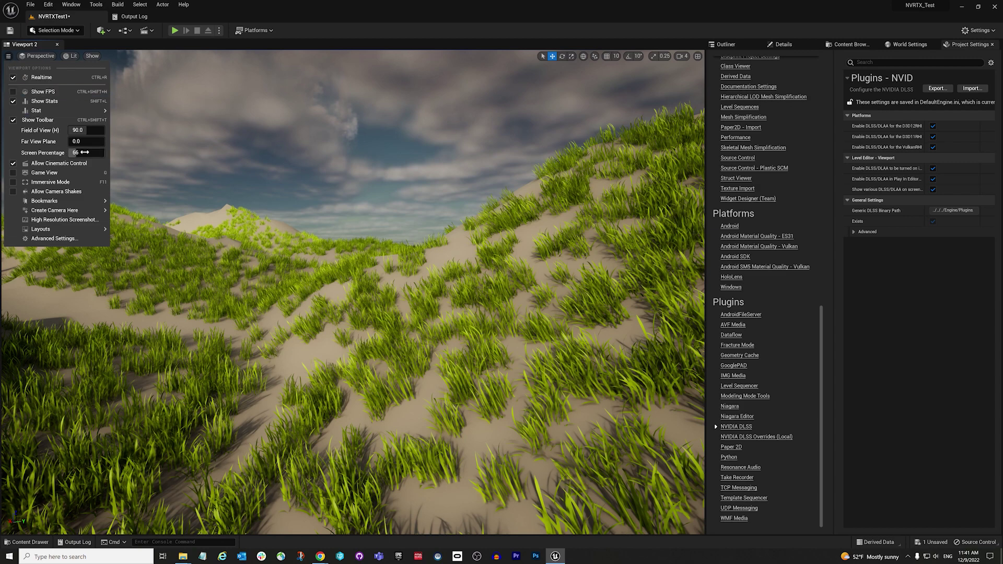
right_click_drag(209, 235, 356, 279)
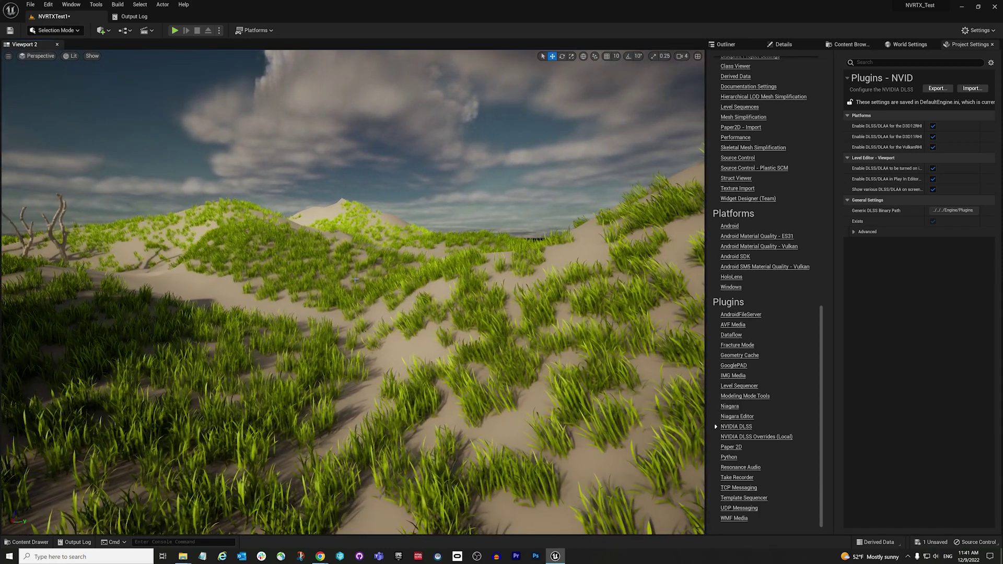
left_click(8, 56)
left_click(83, 152)
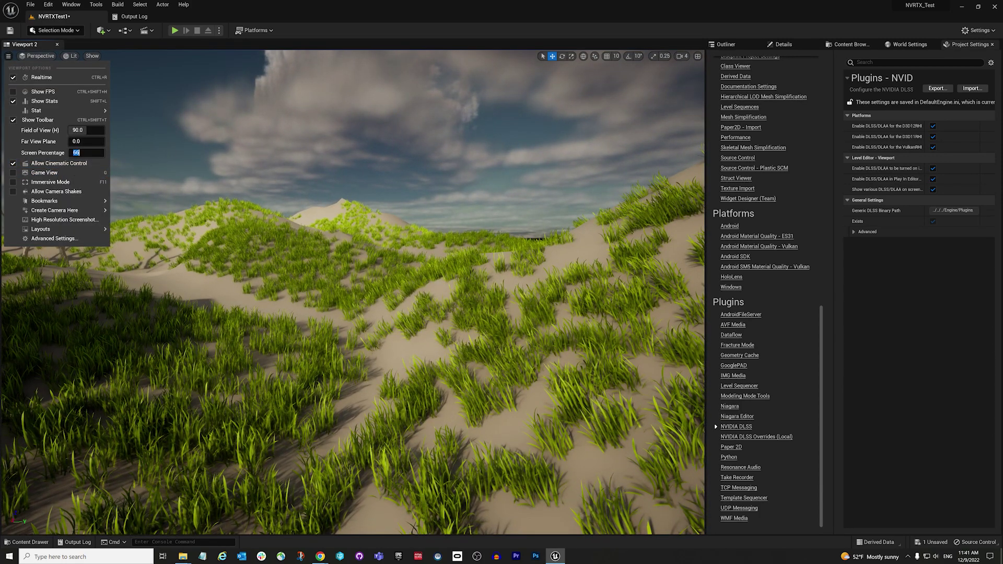
type("50")
key("Return")
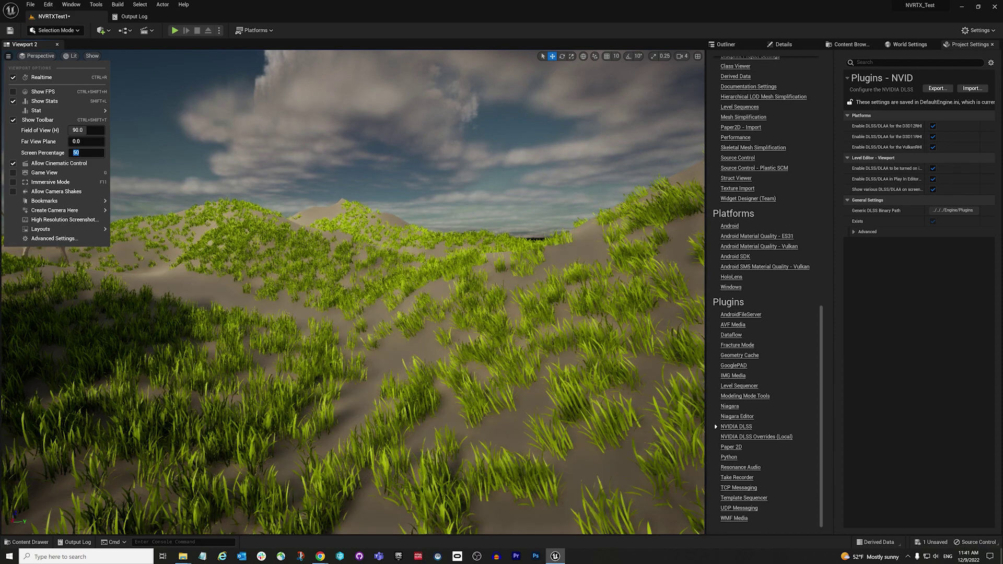
left_click(118, 195)
right_click_drag(117, 195, 139, 198)
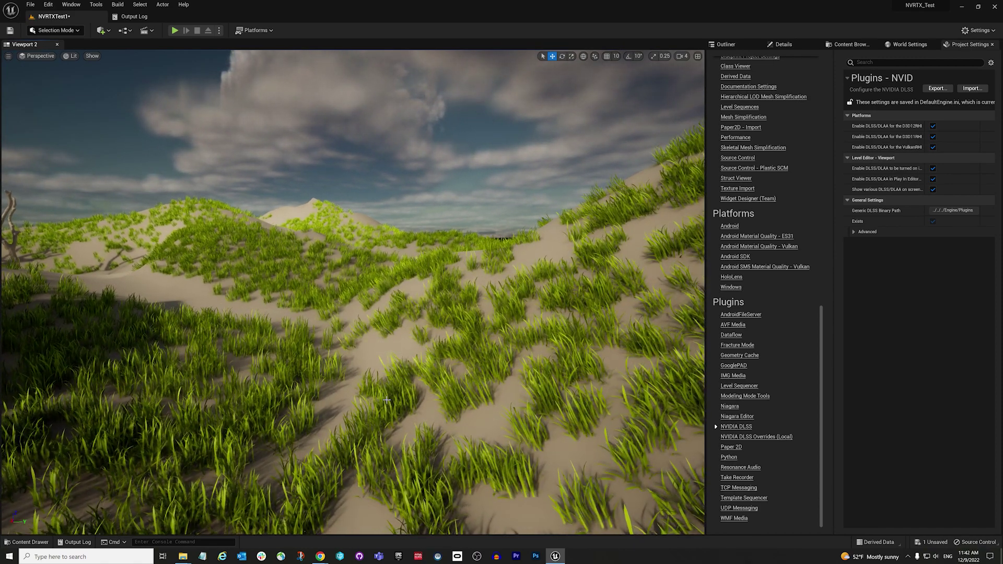
- Try Screen Percentage 67 and then 58, turning the camera to compare the dunes
left_click(8, 56)
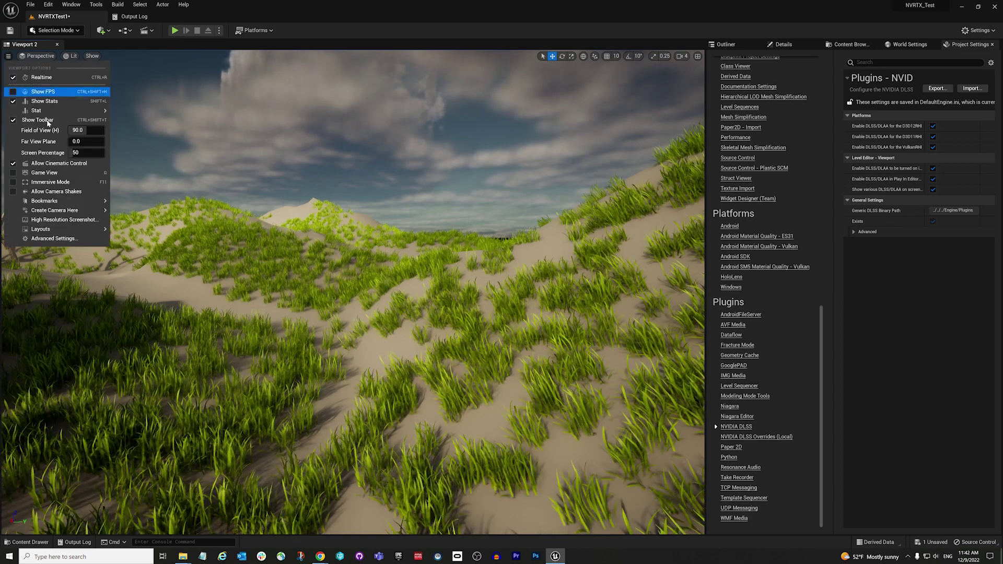
left_click(91, 153)
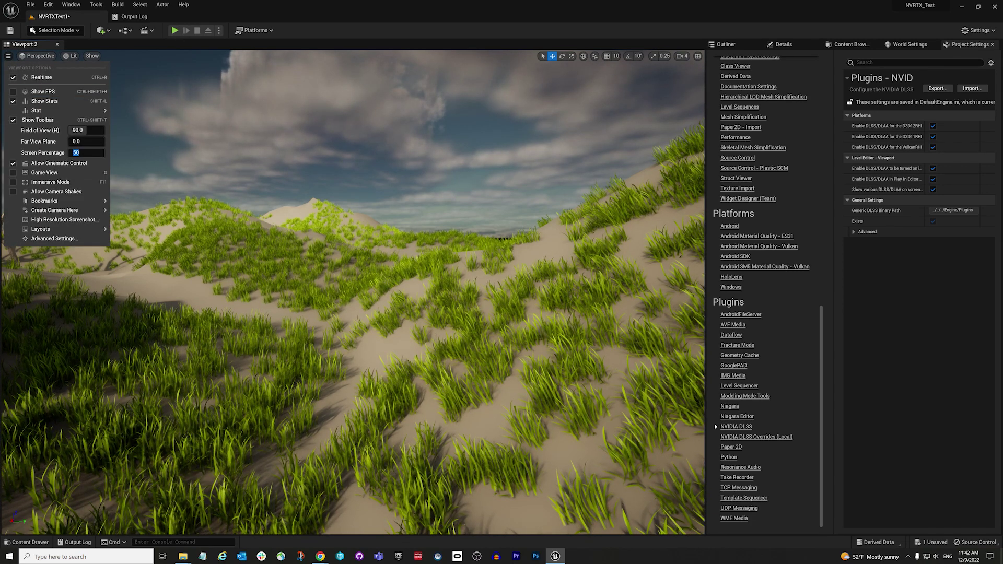
type("67")
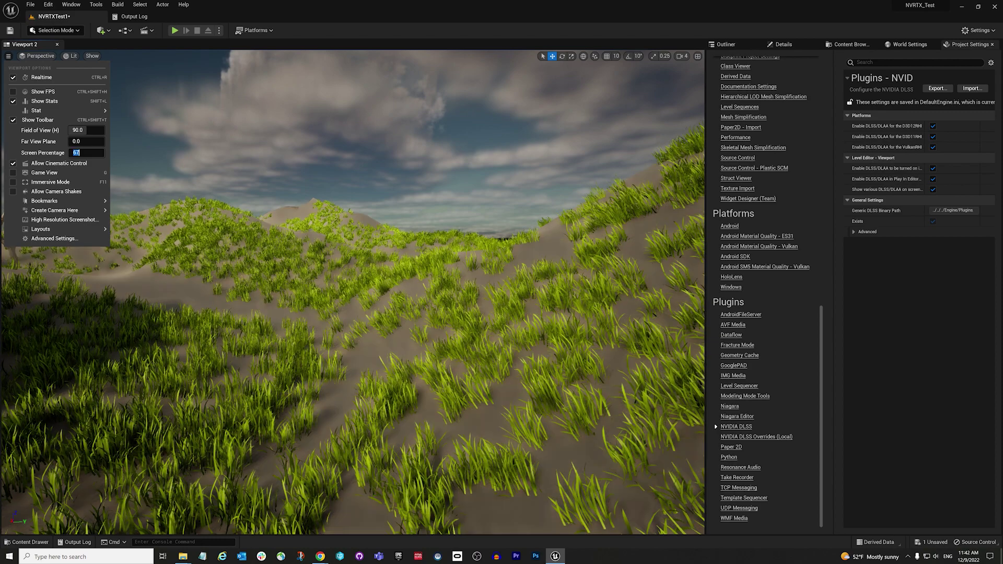
key("Return")
right_click_drag(491, 381, 470, 382)
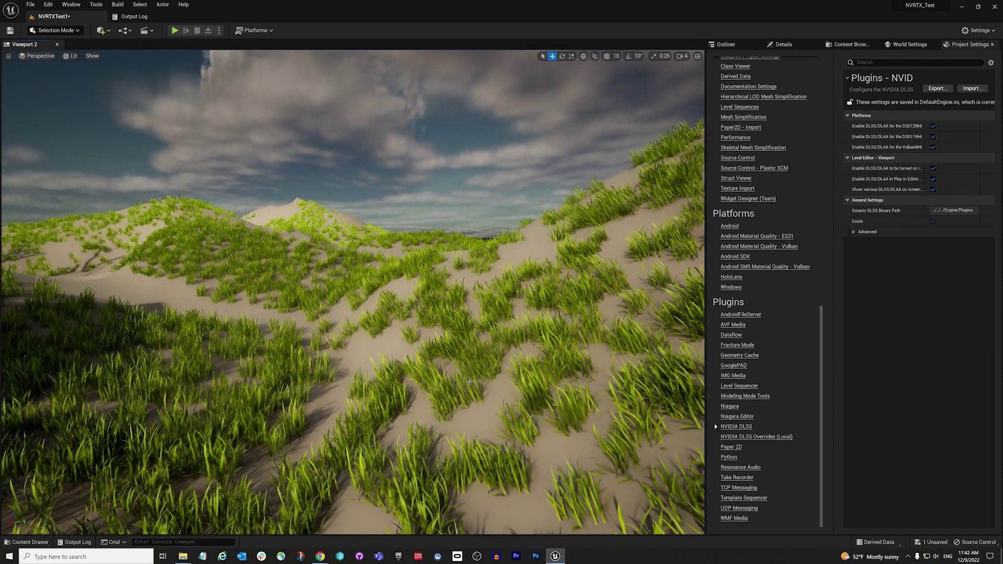
left_click(8, 56)
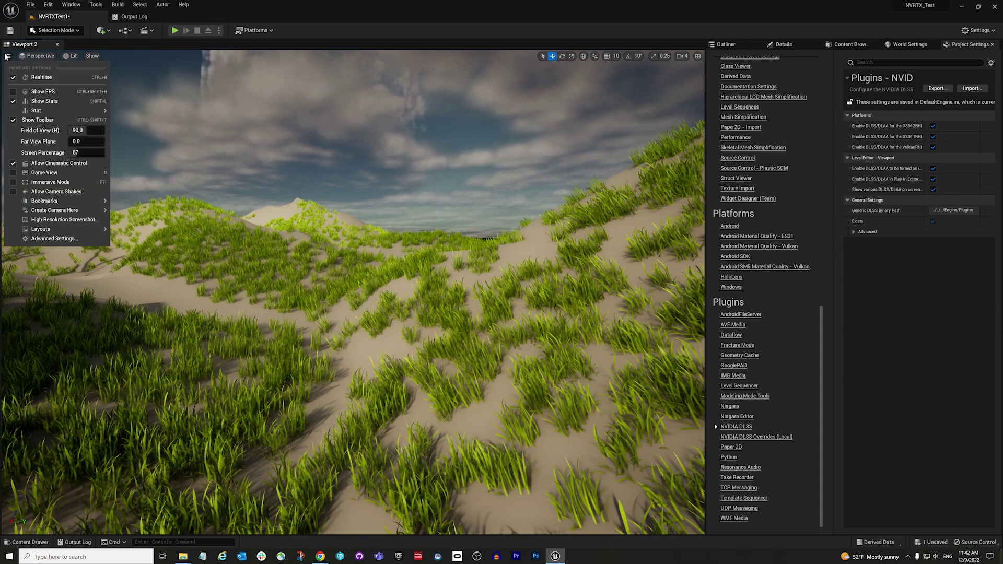
left_click(83, 152)
type("58")
key("Return")
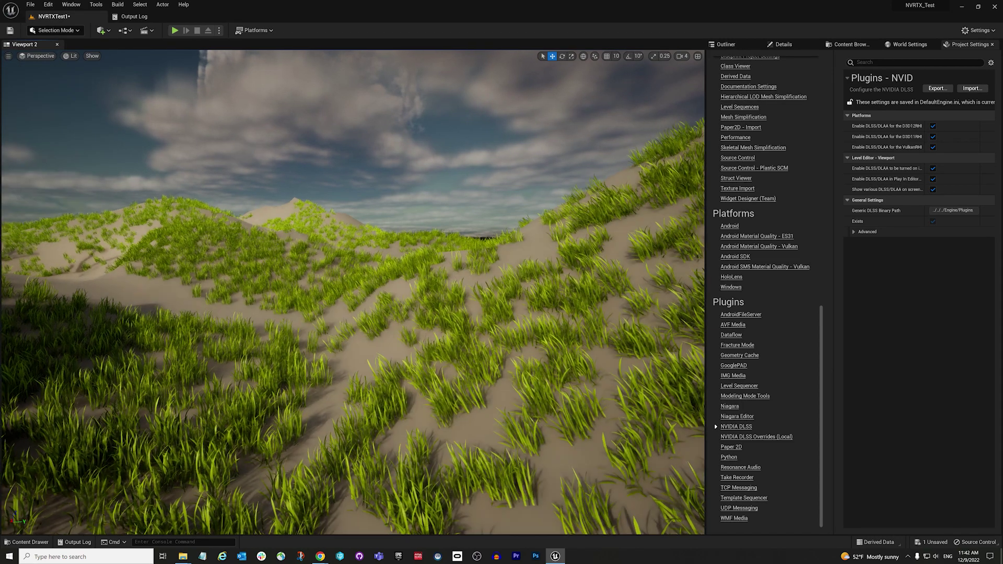
right_click_drag(430, 340, 430, 340)
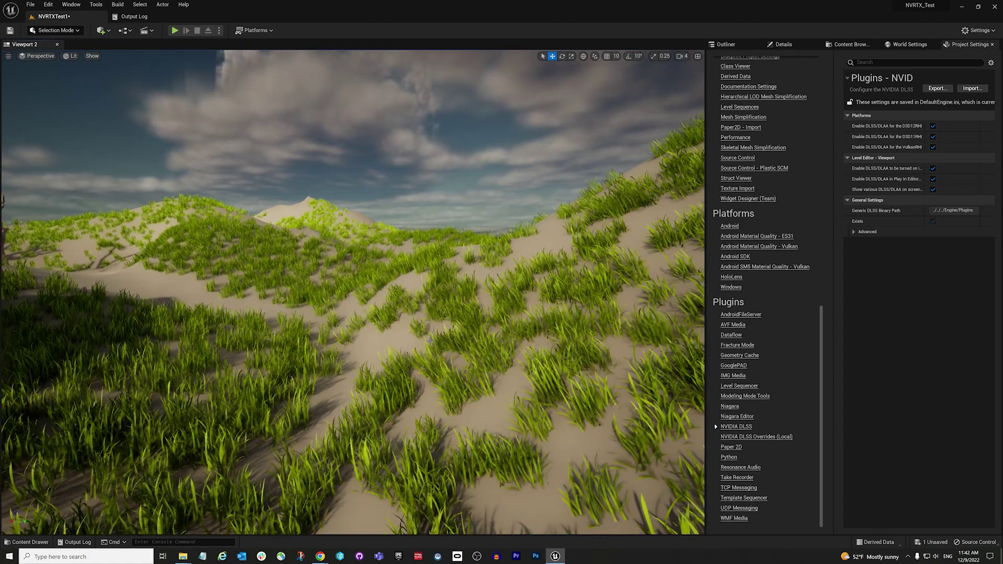
right_click_drag(430, 340, 458, 339)
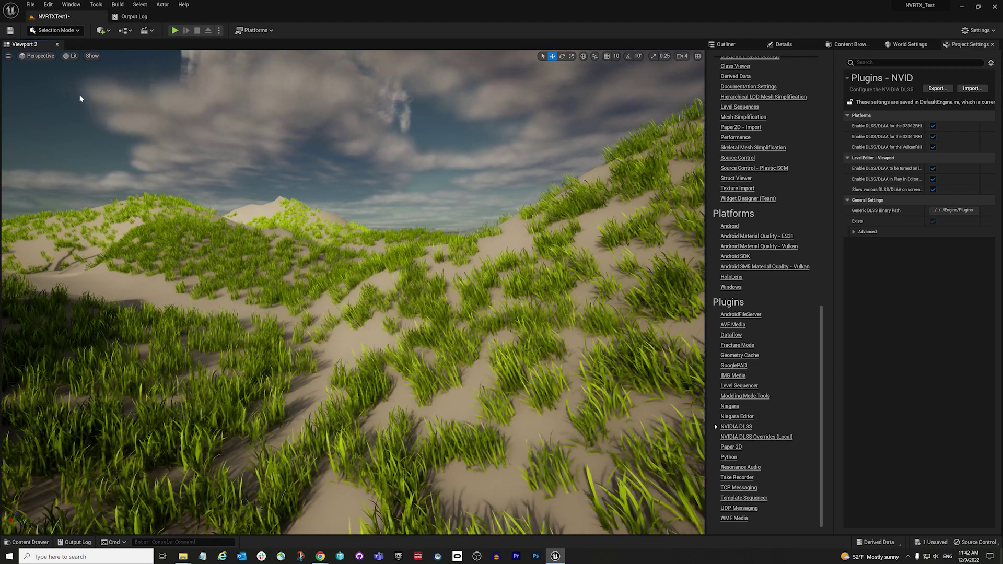
- Set the Screen Percentage back to 50 and close the viewport options
left_click(8, 56)
left_click(87, 153)
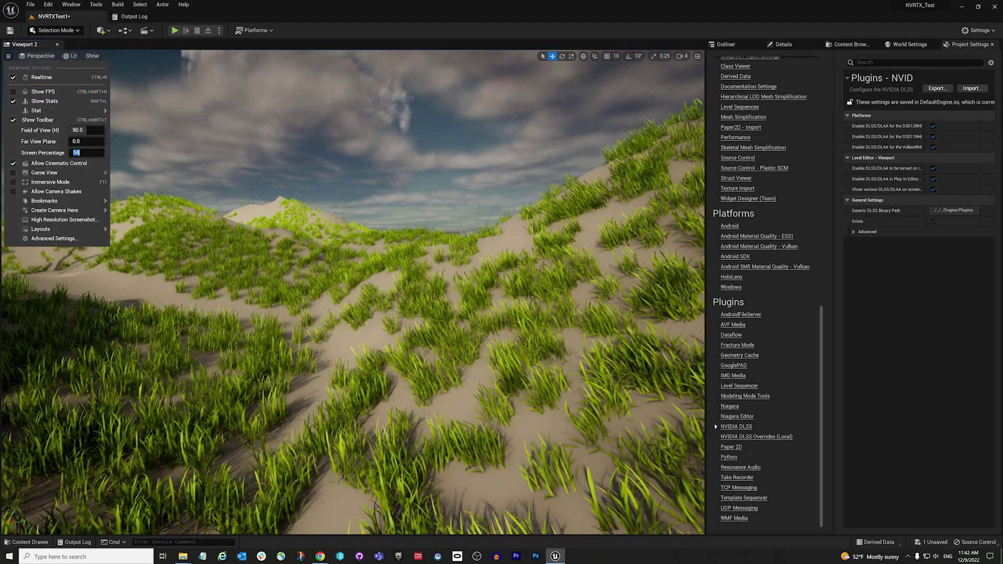
type("50")
key("Return")
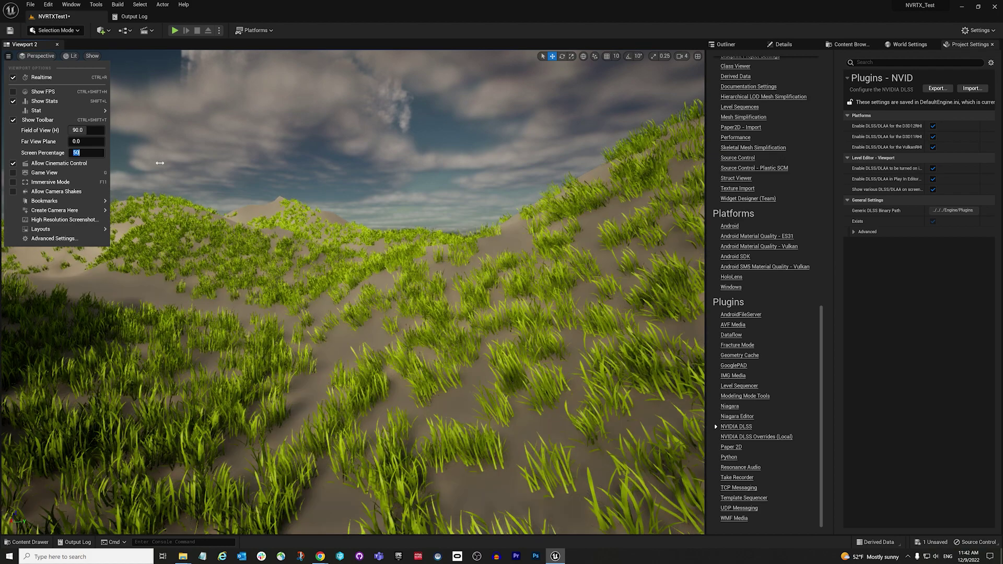
left_click(159, 163)
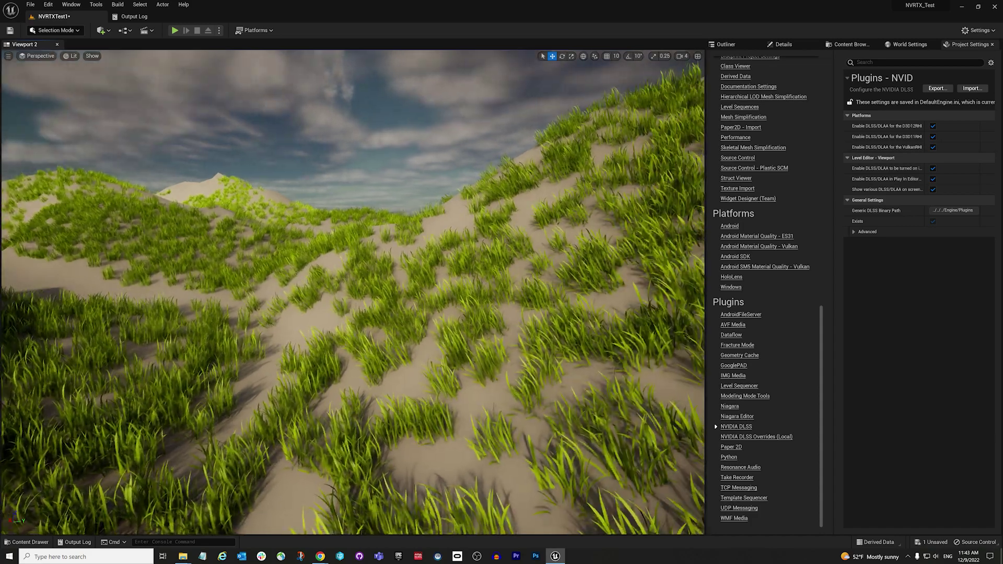
key("F11")
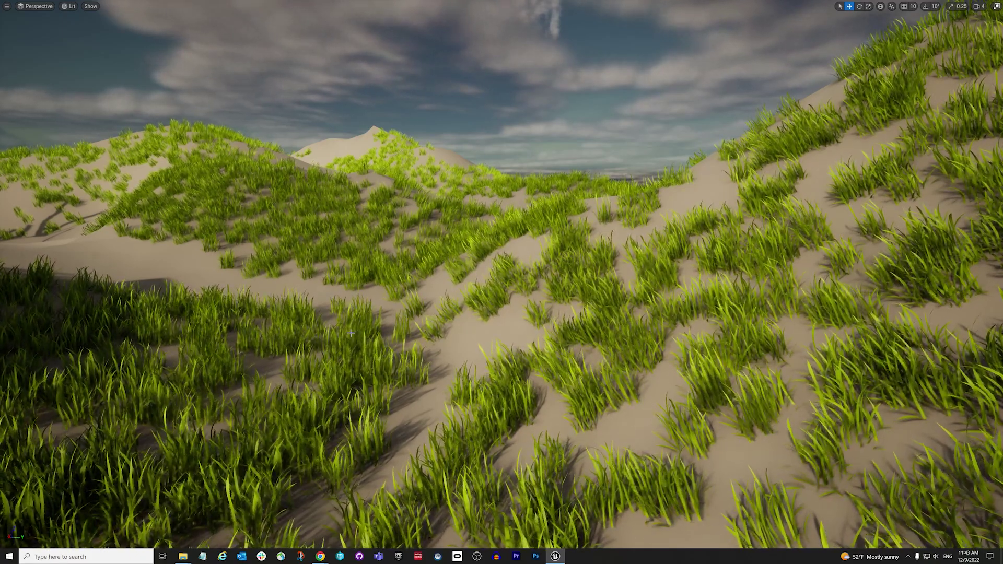
key("F11")
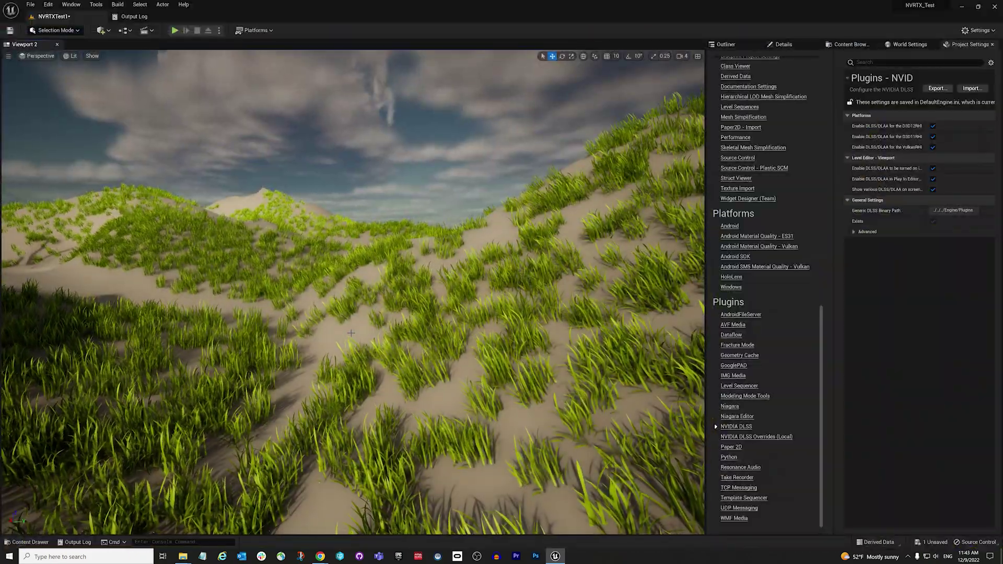
right_click_drag(360, 335, 384, 343)
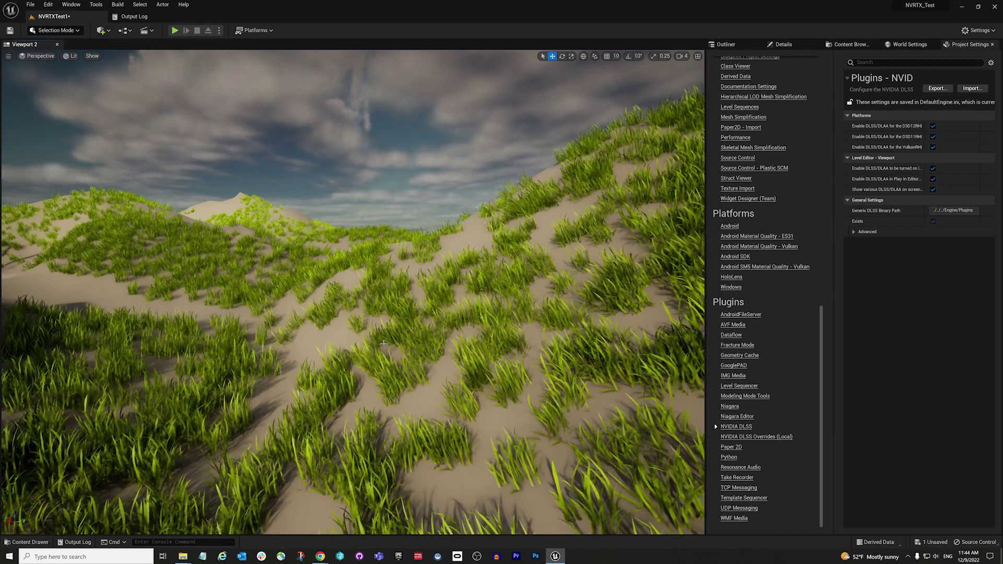
mouse_move(885, 170)
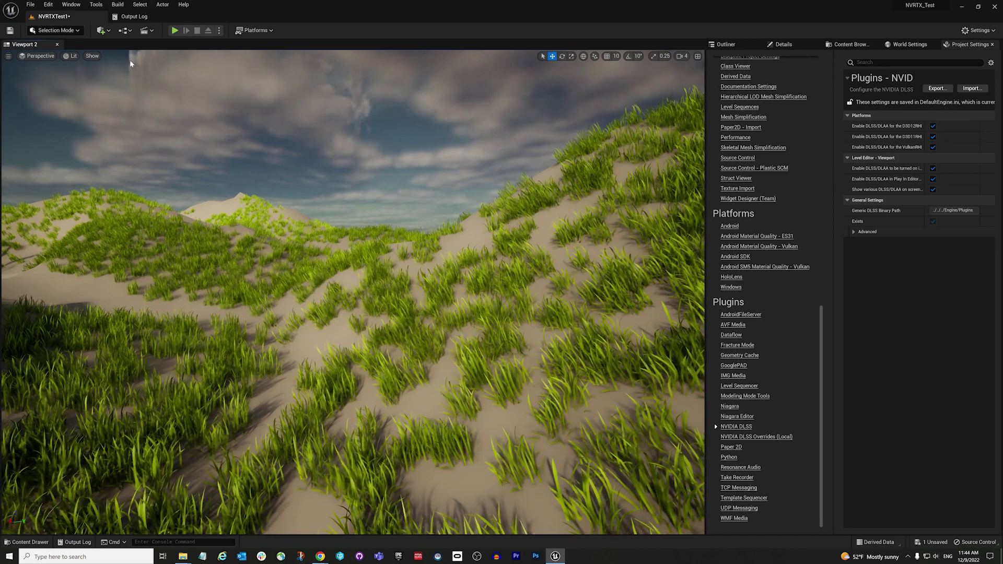
- Set the viewport Screen Percentage to 100 and move the camera across the dunes
left_click(8, 57)
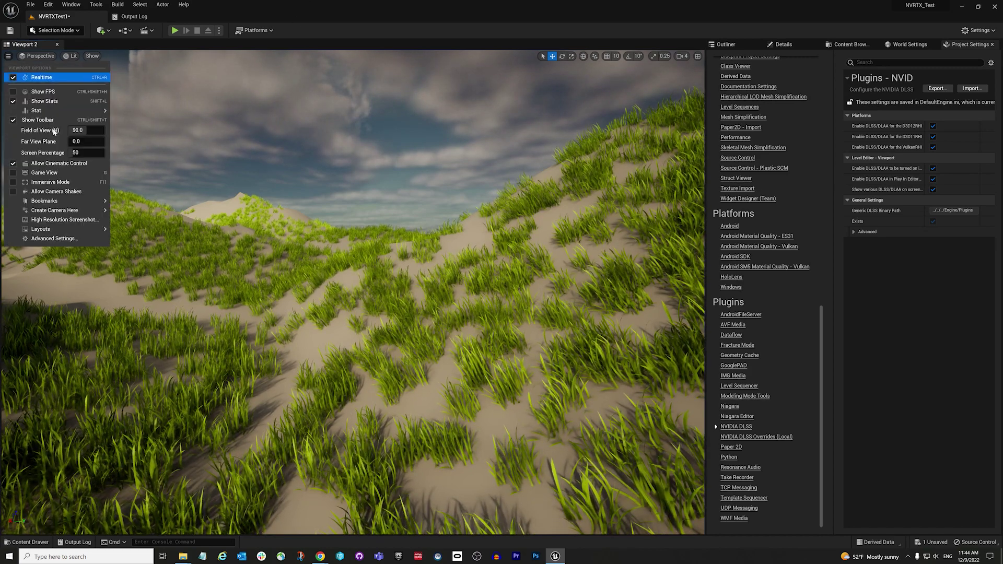
left_click(90, 151)
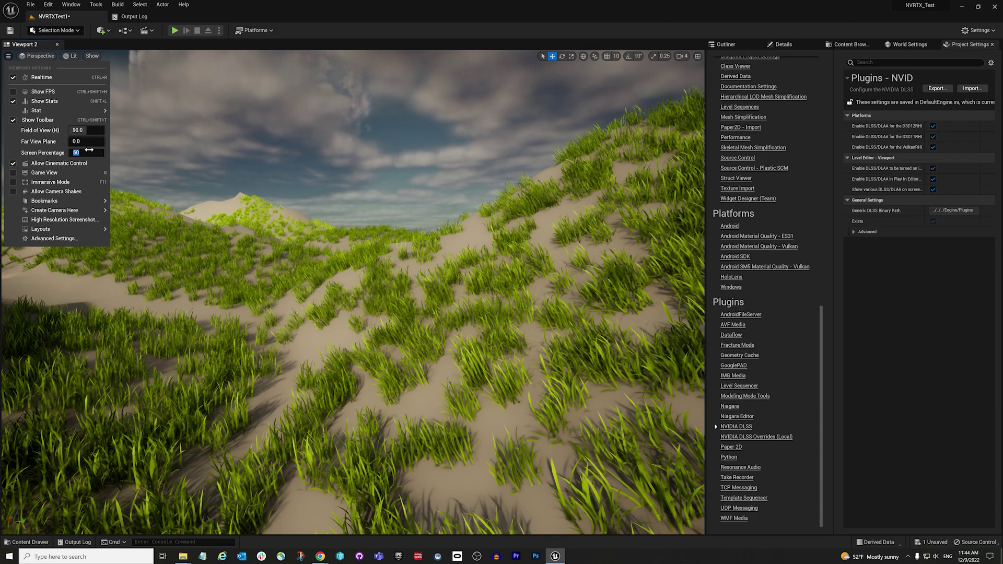
type("100")
key("Return")
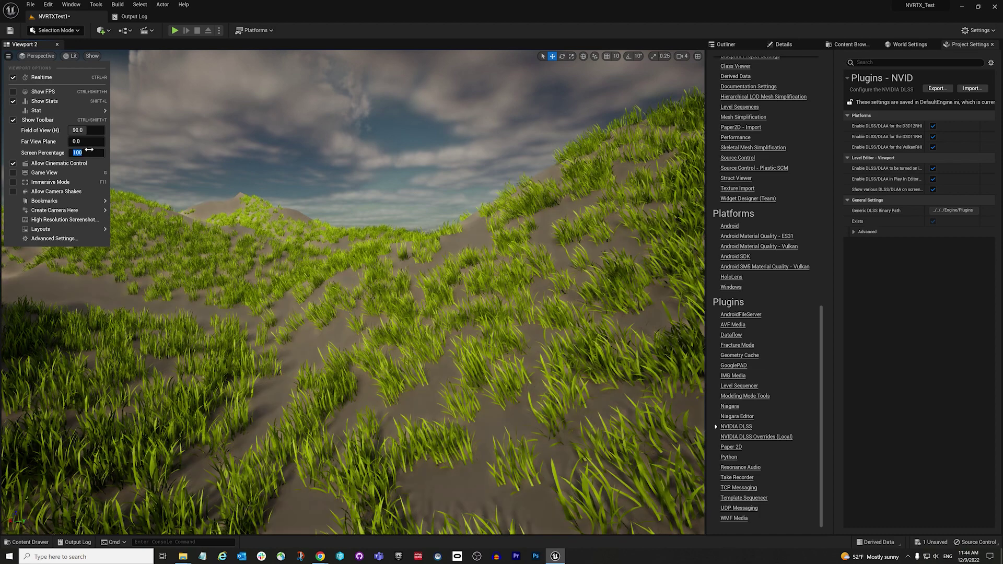
right_click_drag(313, 287, 442, 246)
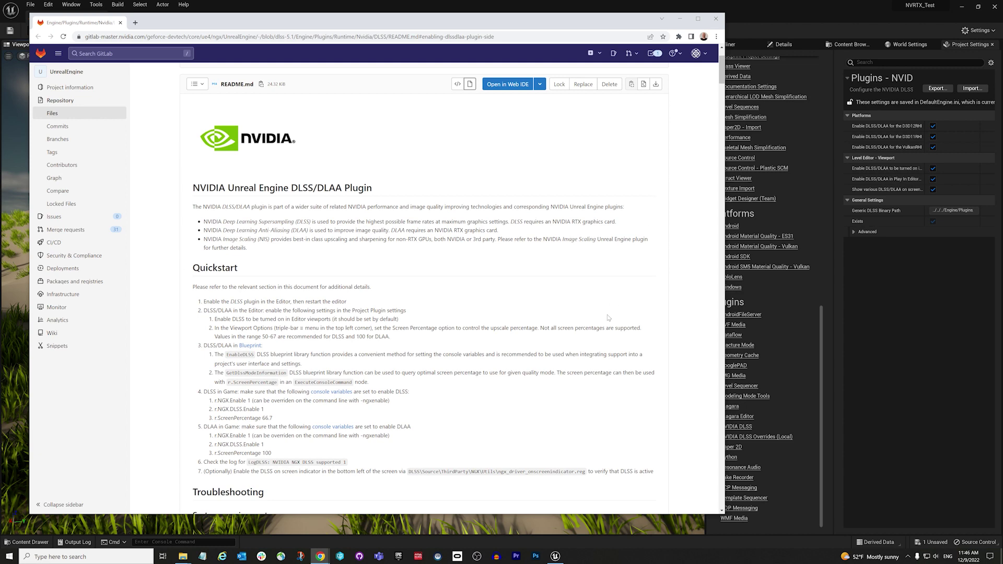
- Scroll the DLSS plugin README down to Distributing DLSS, where Set DLSS Mode is marked deprecated
scroll(607, 317, "down", 2)
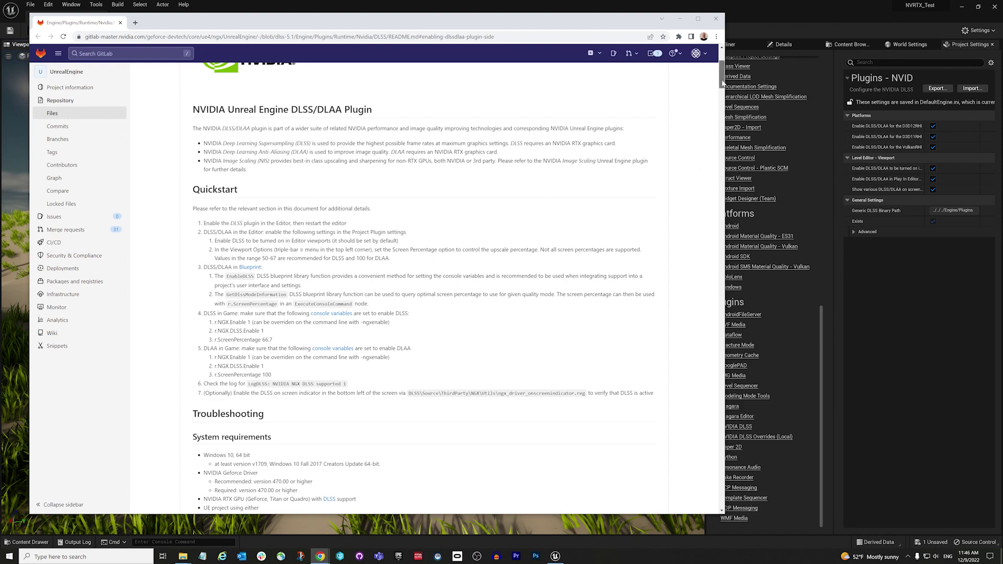
left_click_drag(721, 83, 722, 421)
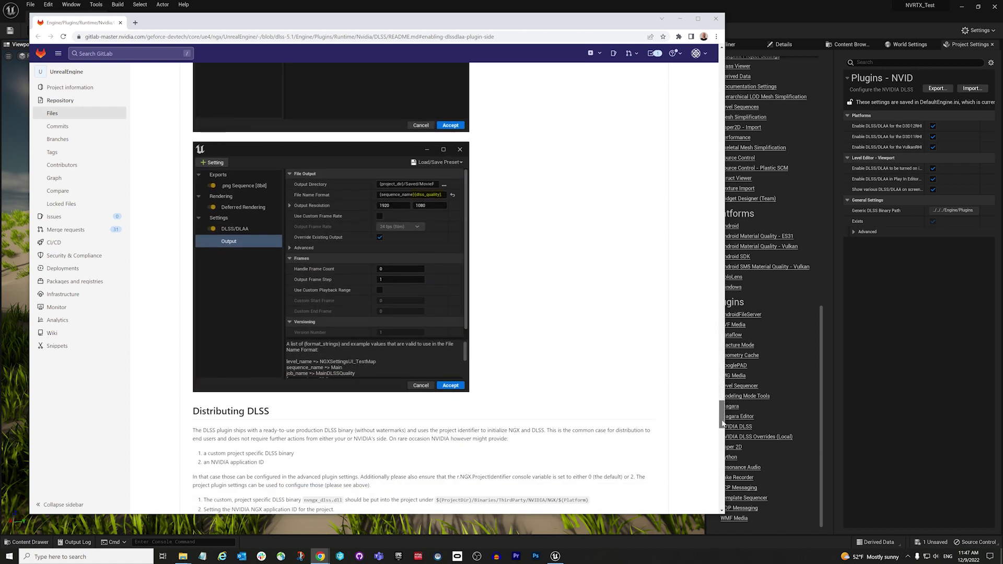
left_click_drag(722, 423, 722, 424)
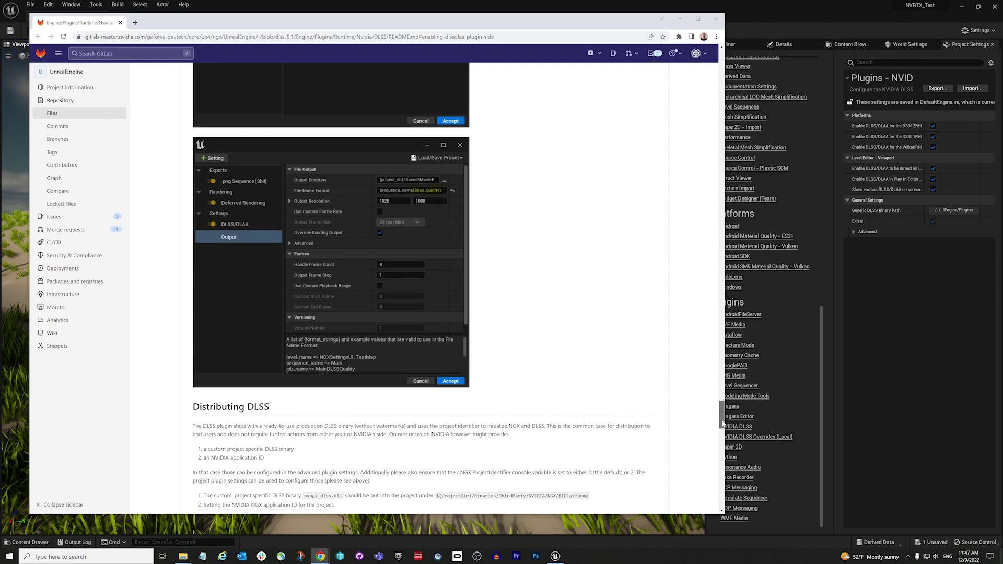
left_click_drag(722, 424, 725, 462)
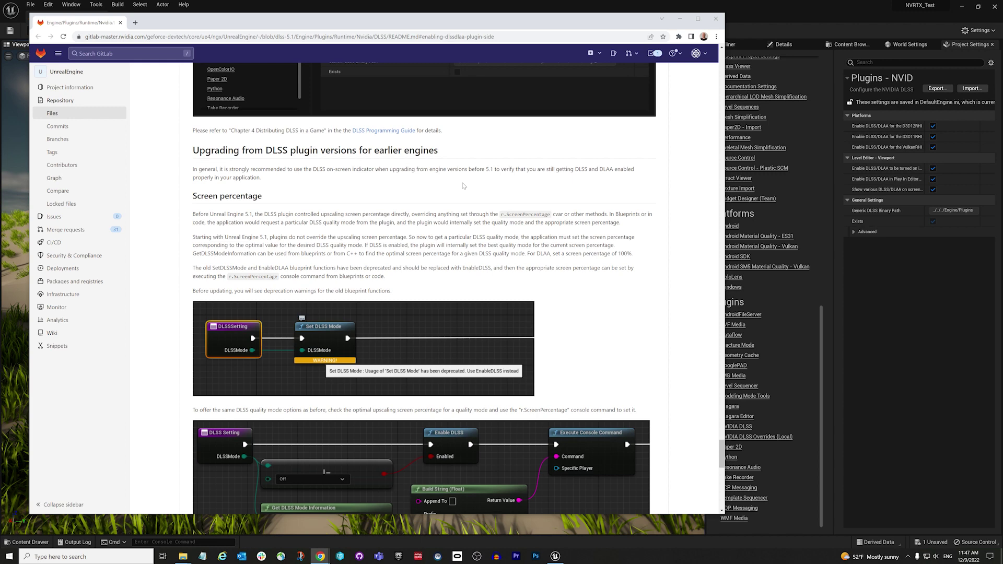
- Scroll to the Screen percentage section showing Enable DLSS with an r.ScreenPercentage console command
scroll(658, 269, "down", 2)
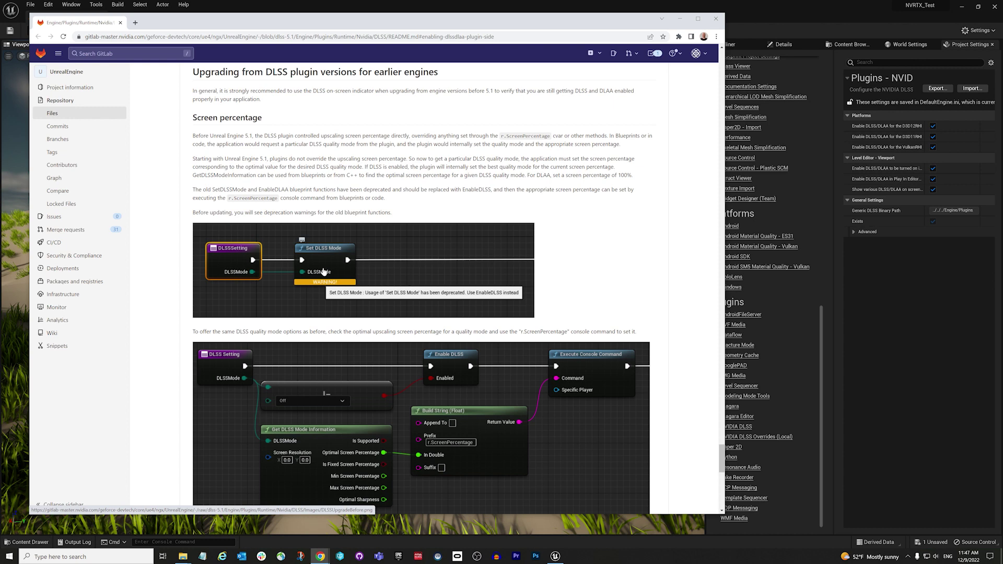
scroll(588, 263, "down", 1)
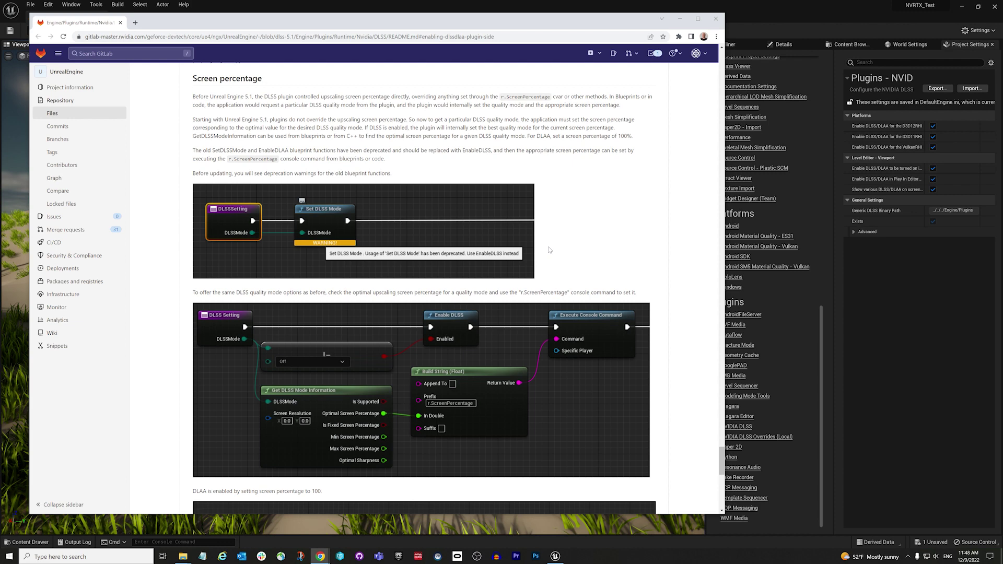
- Inspect the deprecated Set DLSS Mode node's warning in the NVRTX_Settings Event Graph, then return to the README
left_click(885, 255)
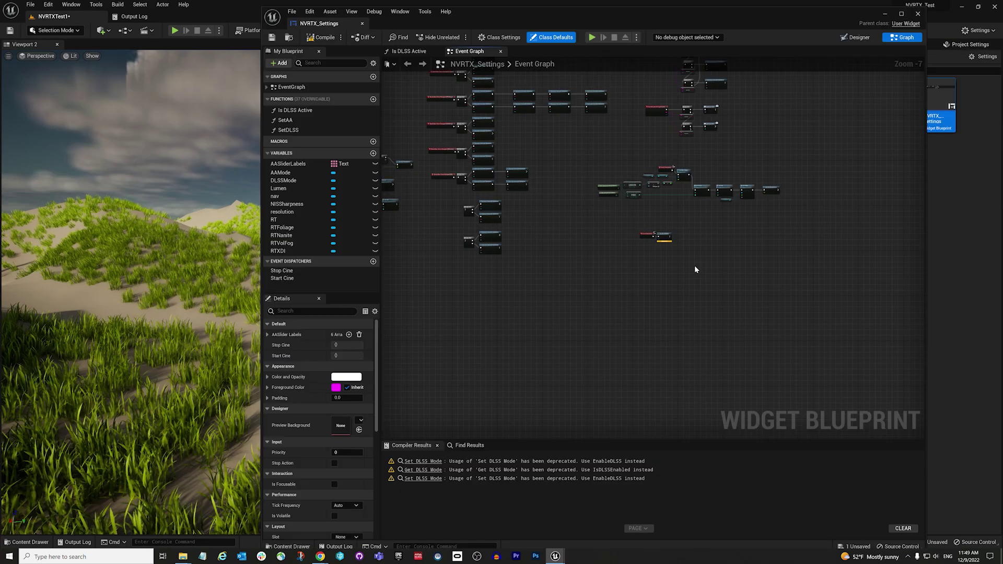
scroll(653, 235, "up", 7)
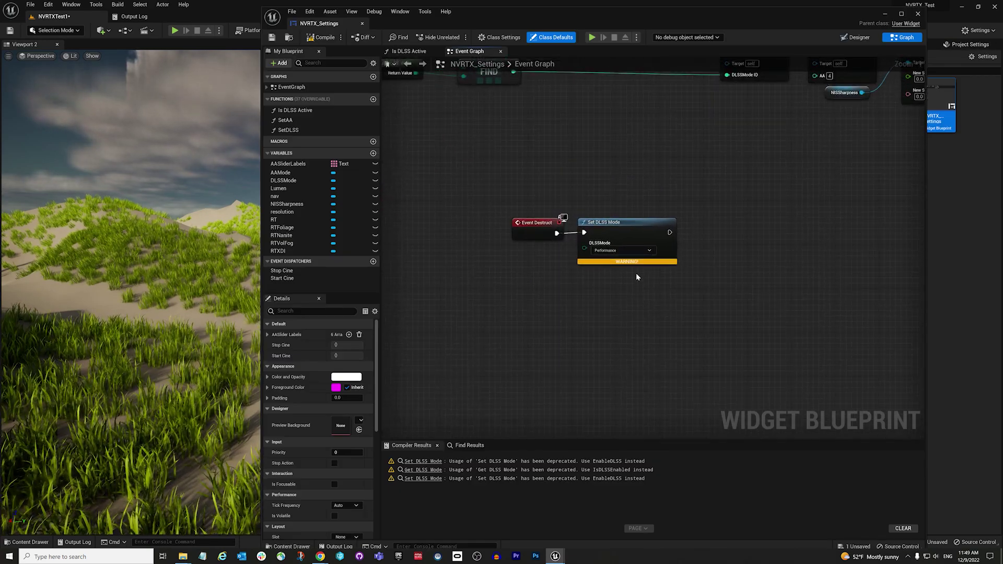
scroll(632, 279, "up", 2)
left_click(640, 254)
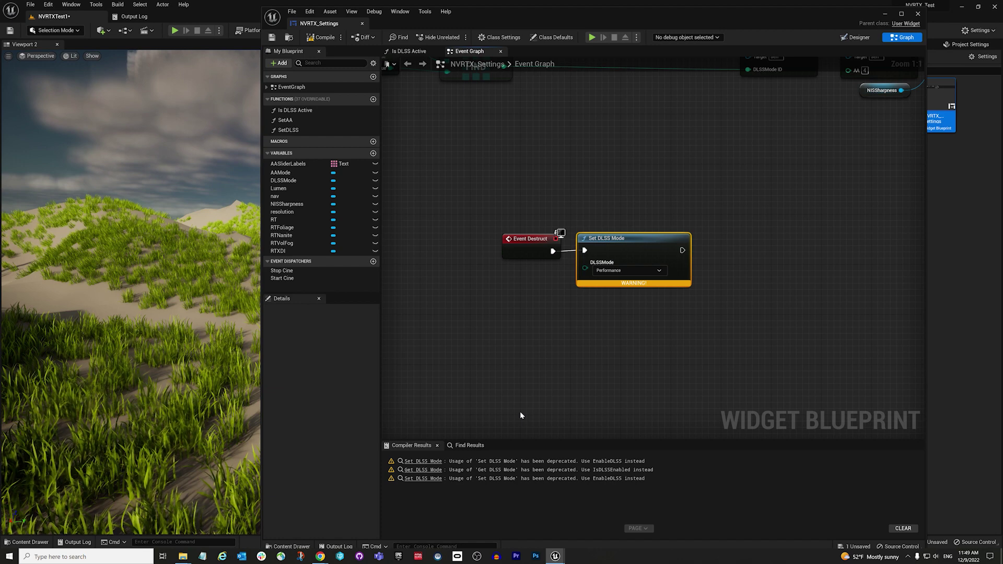
left_click(553, 334)
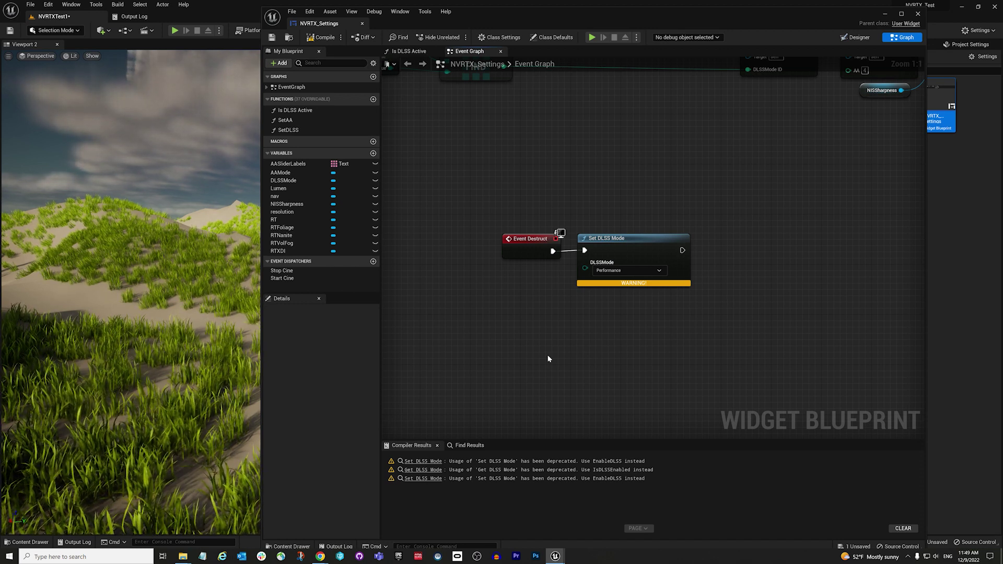
left_click(621, 239)
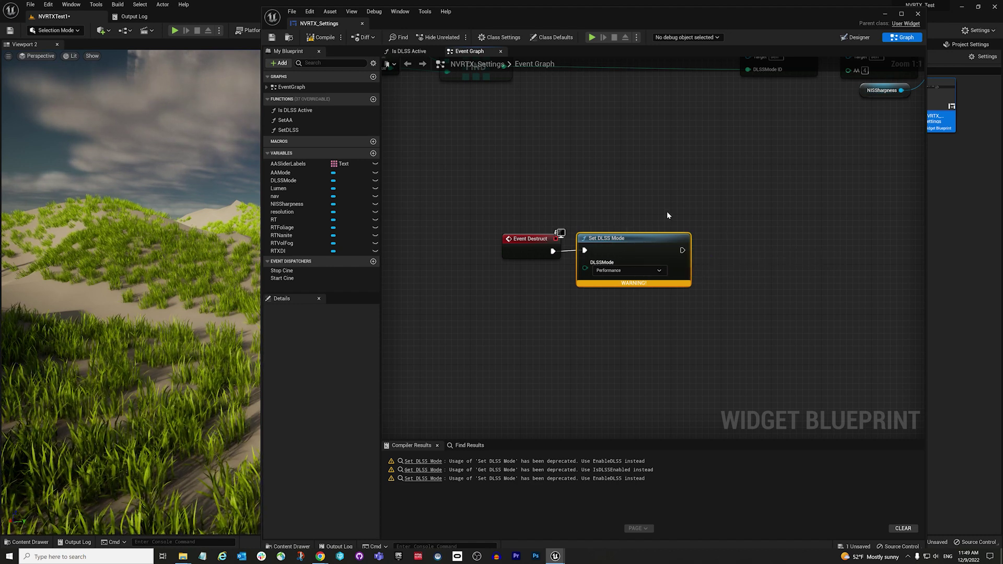
left_click(692, 221)
left_click(682, 244)
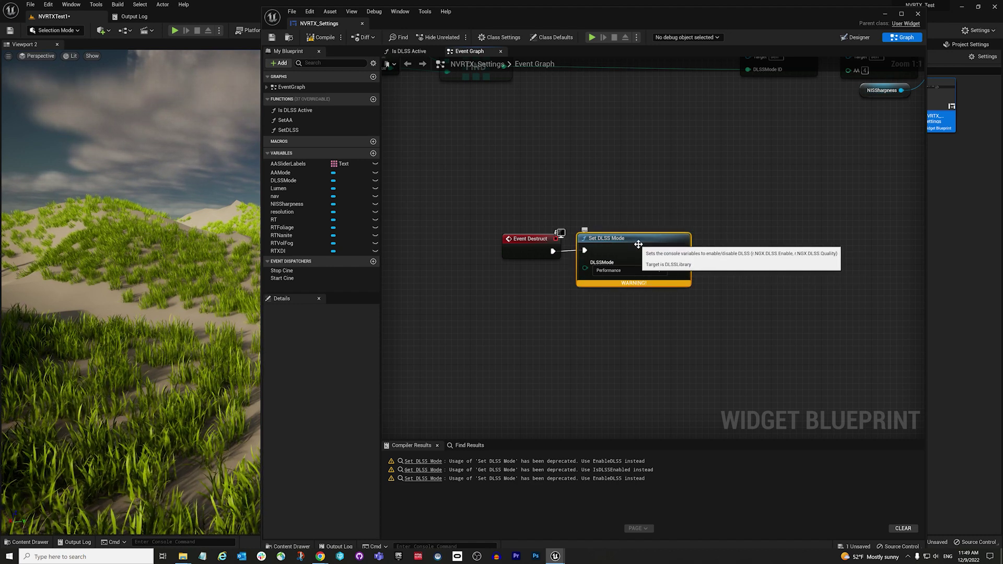
left_click(686, 325)
right_click_drag(682, 324, 604, 325)
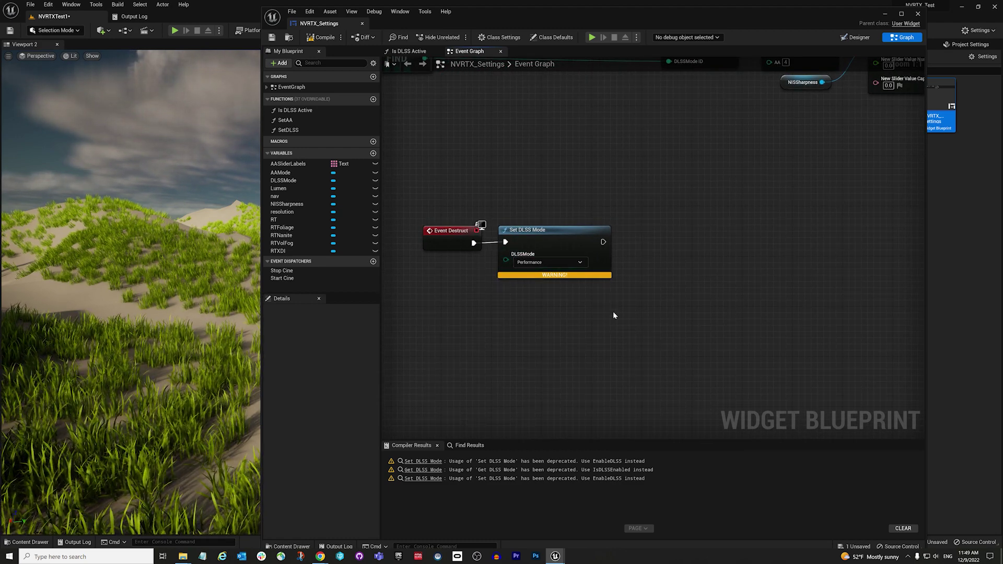
key("alt+Tab")
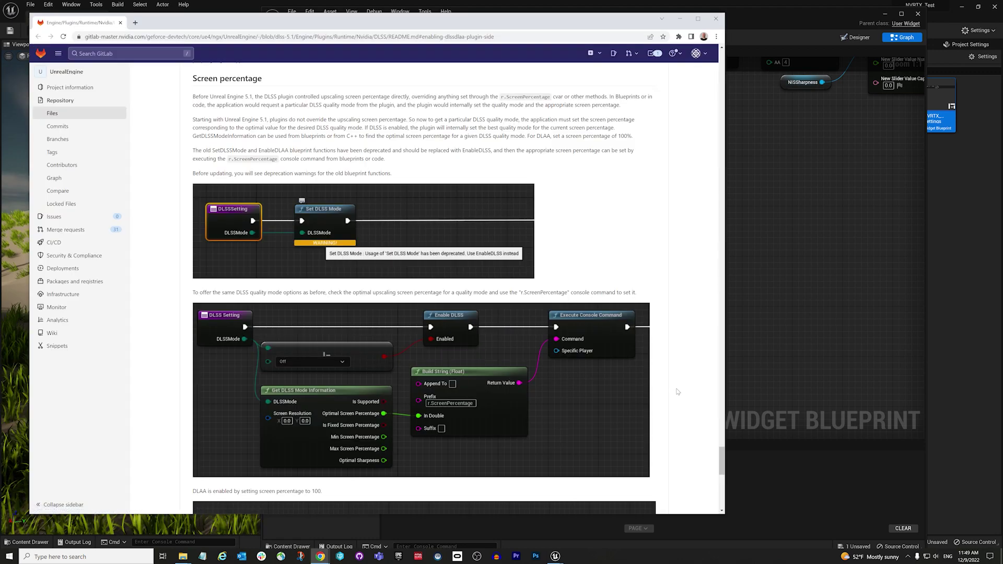
- Read the README's Enable DLSS screen percentage and DLAA examples, then return to the Unreal editor
scroll(683, 380, "down", 1)
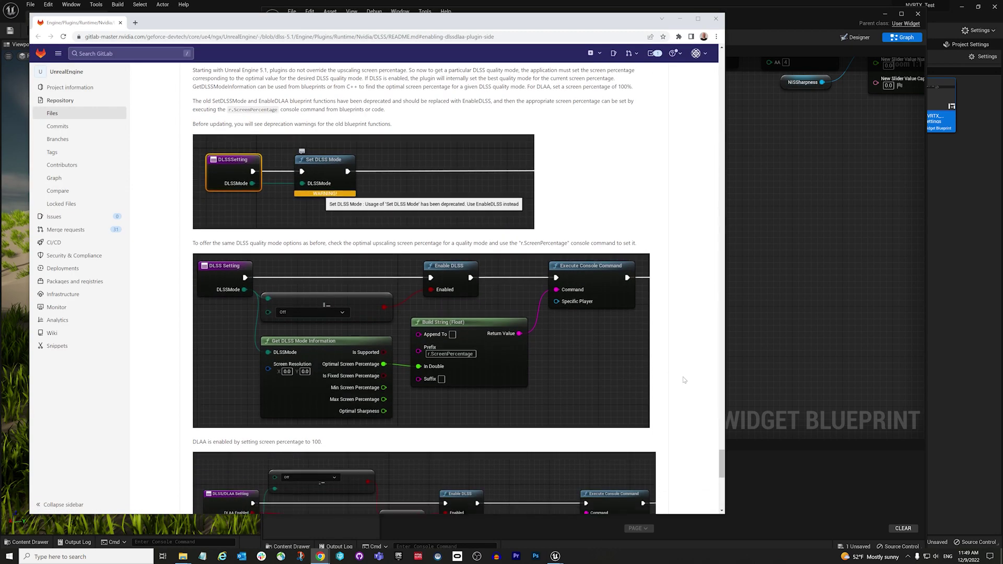
scroll(683, 381, "down", 2)
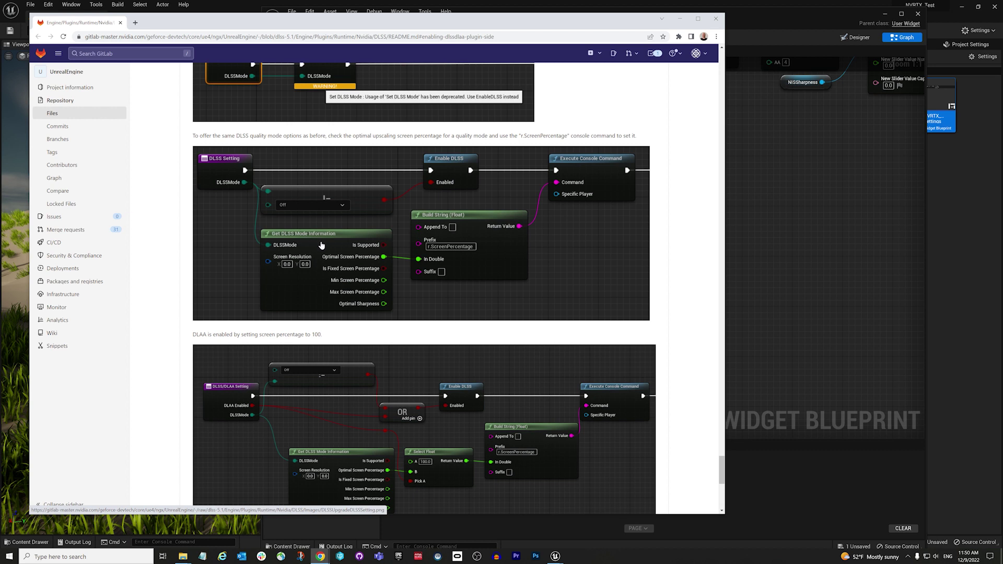
scroll(369, 286, "up", 1)
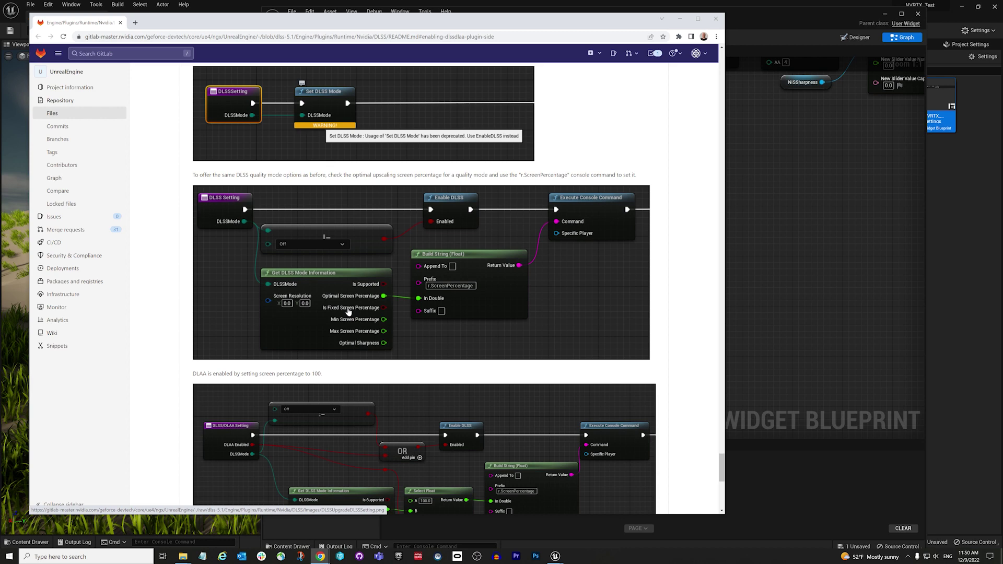
left_click(757, 233)
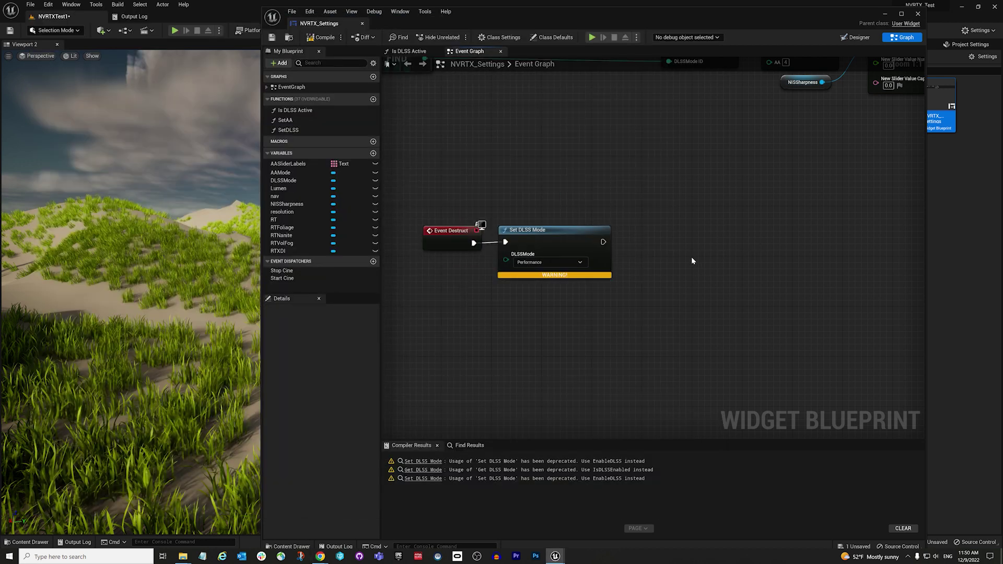
- Add an Enable DLSS node from the 'dlss' search, placed right of Set DLSS Mode
right_click(744, 236)
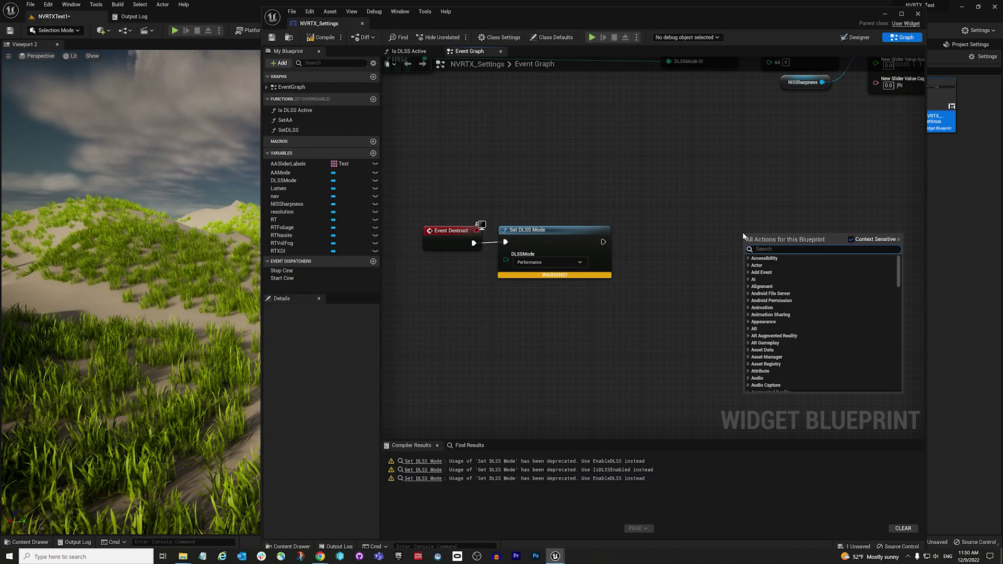
type("dlss")
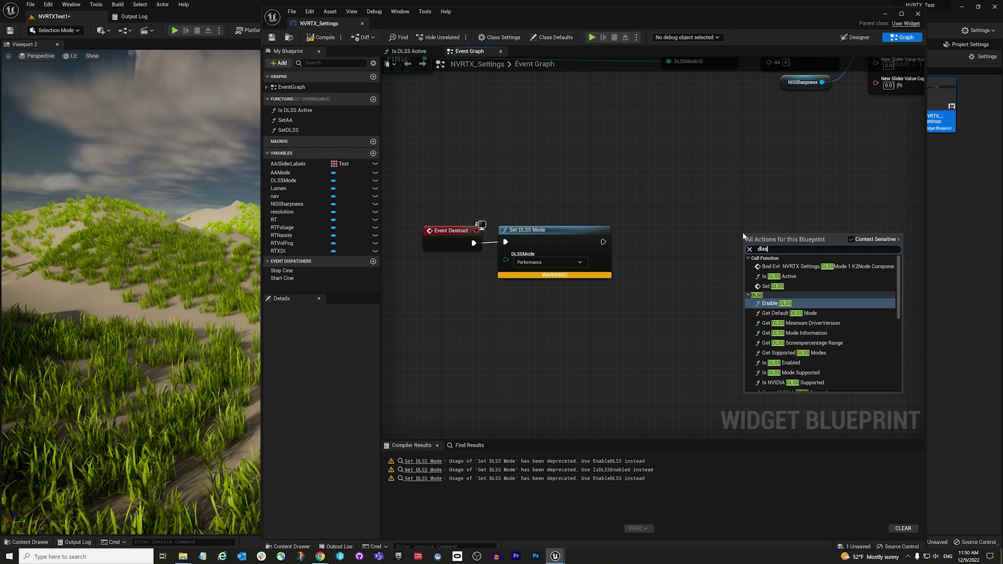
scroll(815, 291, "down", 1)
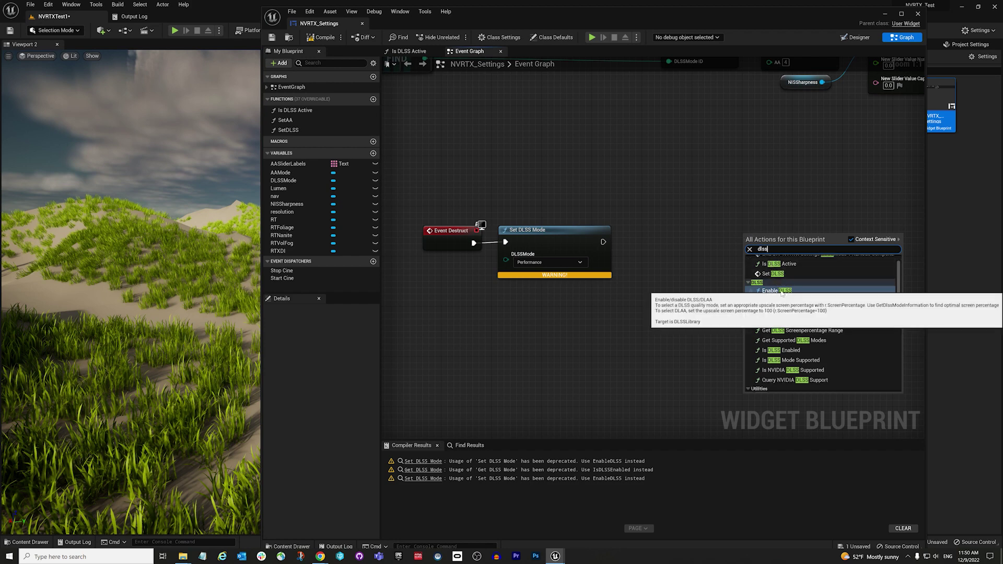
left_click(778, 291)
left_click_drag(773, 247, 785, 235)
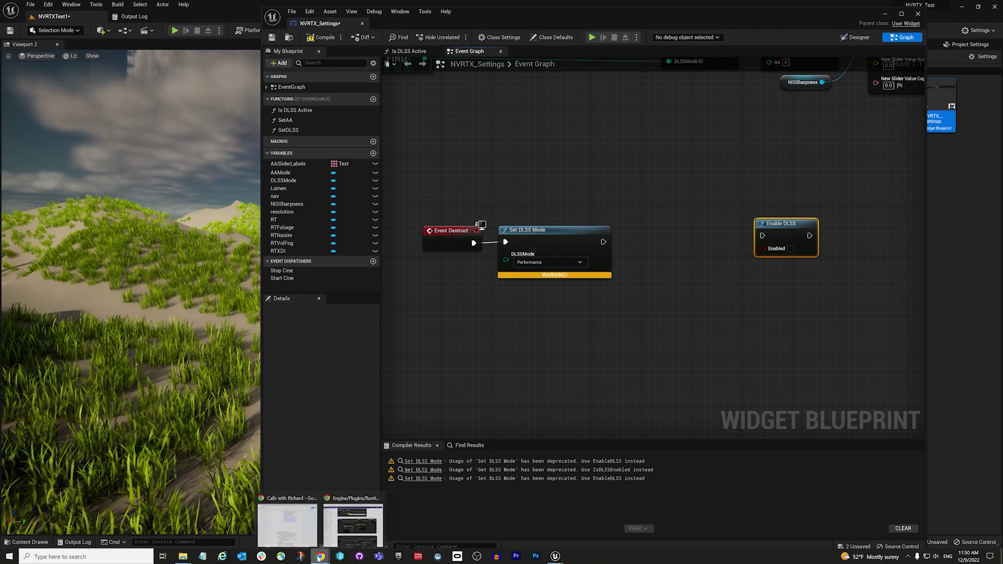
- Check the GitLab DLSS README, then return to the NVRTX_Settings Event Graph
left_click(360, 515)
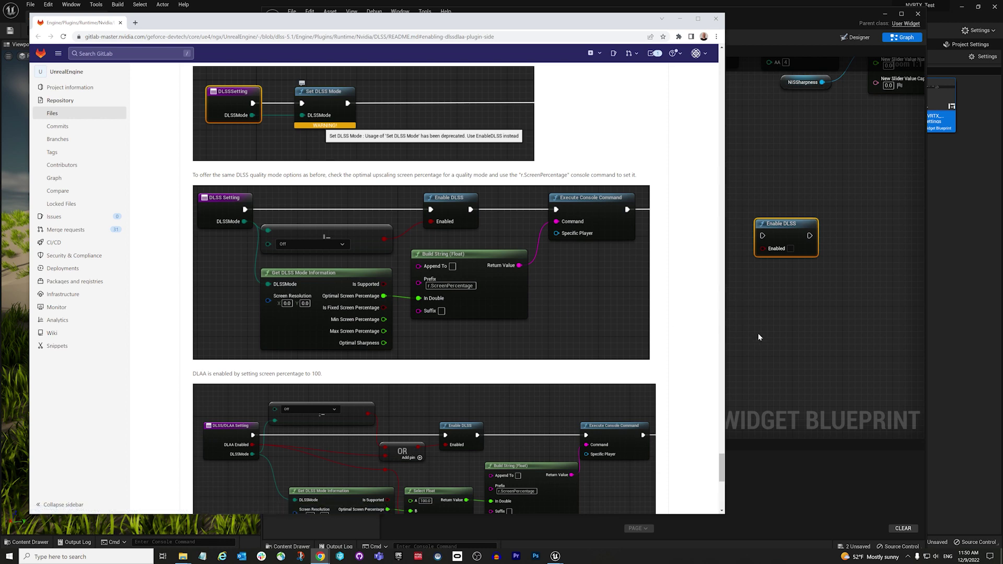
left_click(731, 335)
right_click(665, 320)
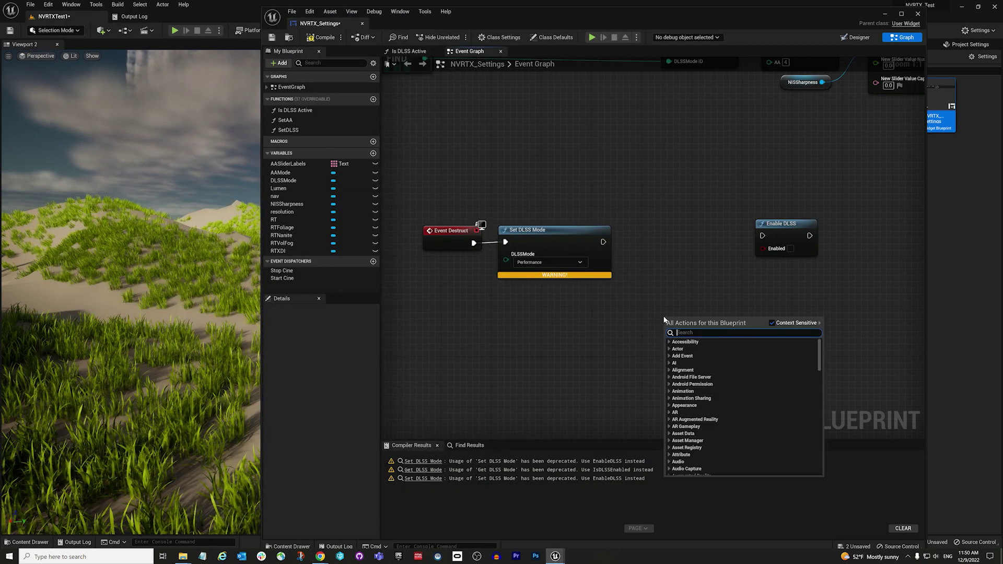
- Add a Get DLSS Mode Information node from the 'dlss' search, placed below Enable DLSS
type("dlss")
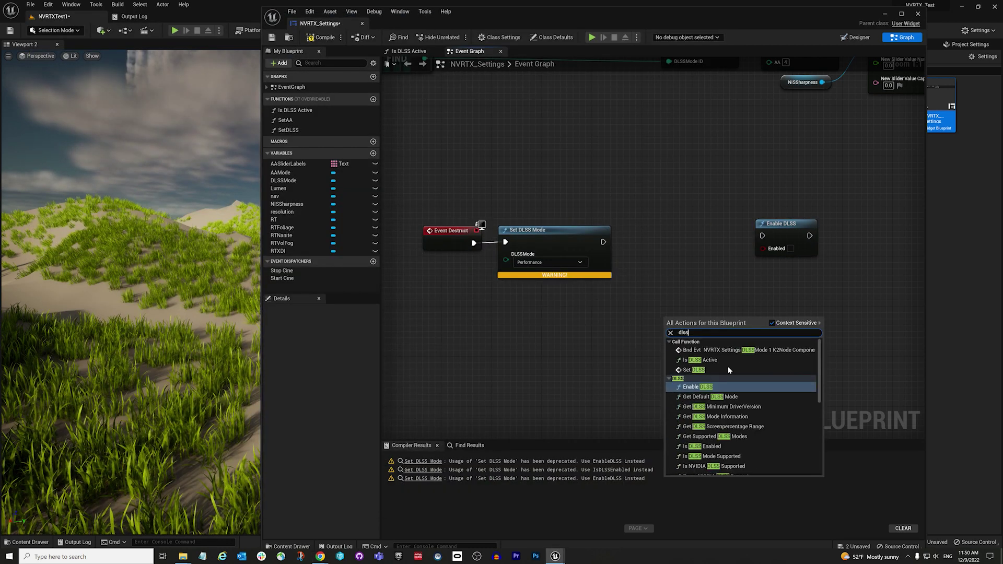
scroll(740, 391, "down", 1)
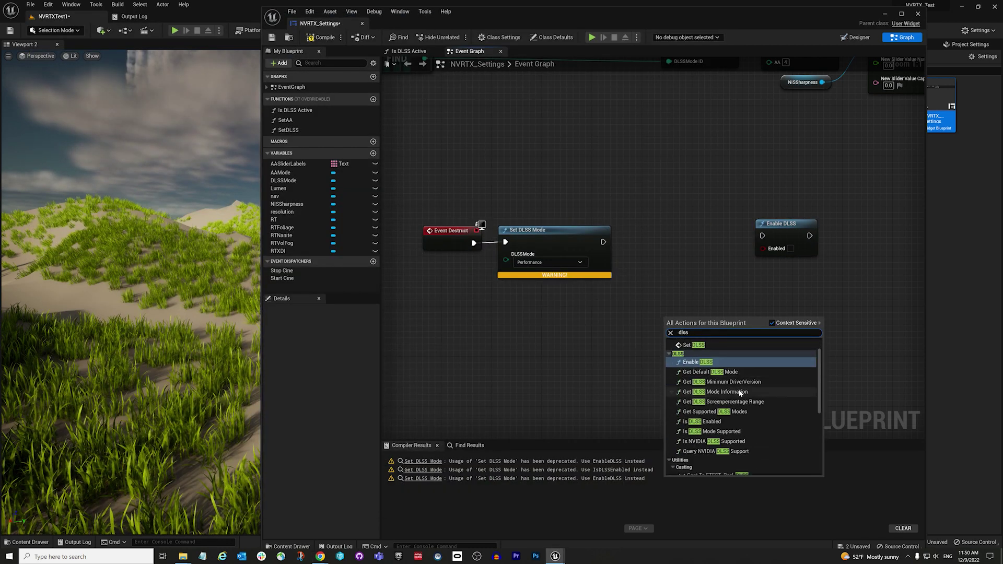
left_click(713, 392)
left_click_drag(757, 321, 706, 302)
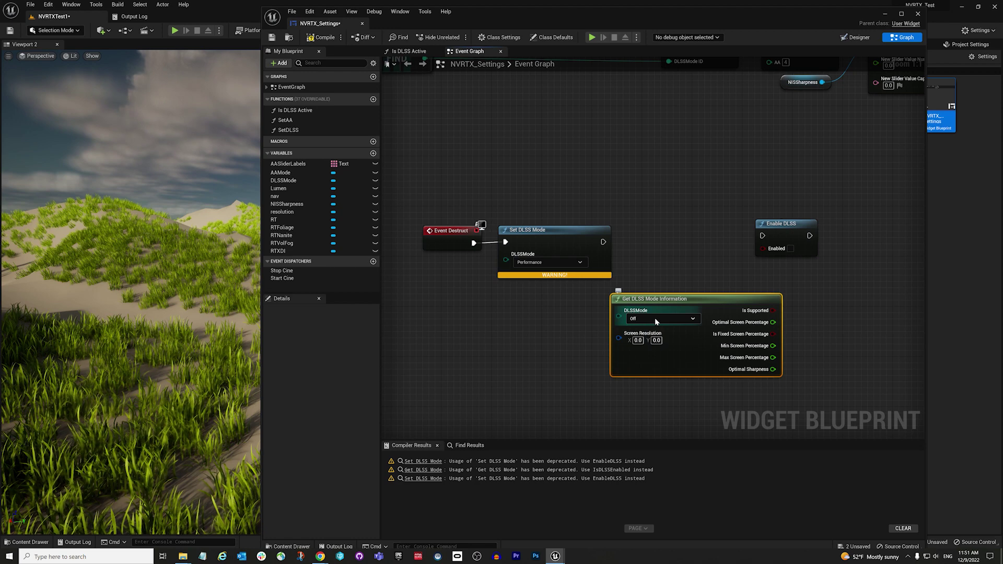
- Review the DLSSMode quality options, leaving it Off, and bring the GitLab README forward
left_click(673, 319)
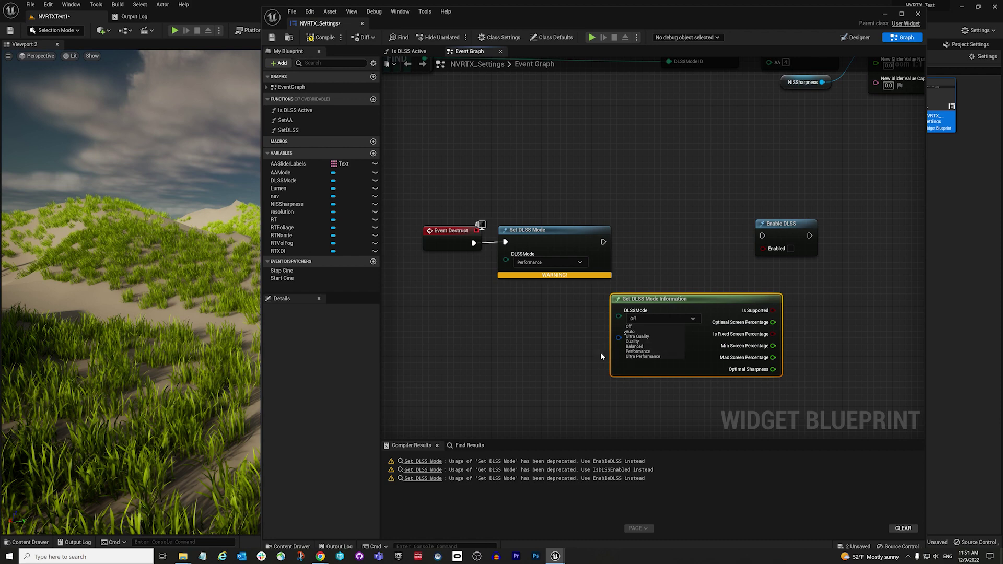
left_click(576, 353)
key("alt+Tab")
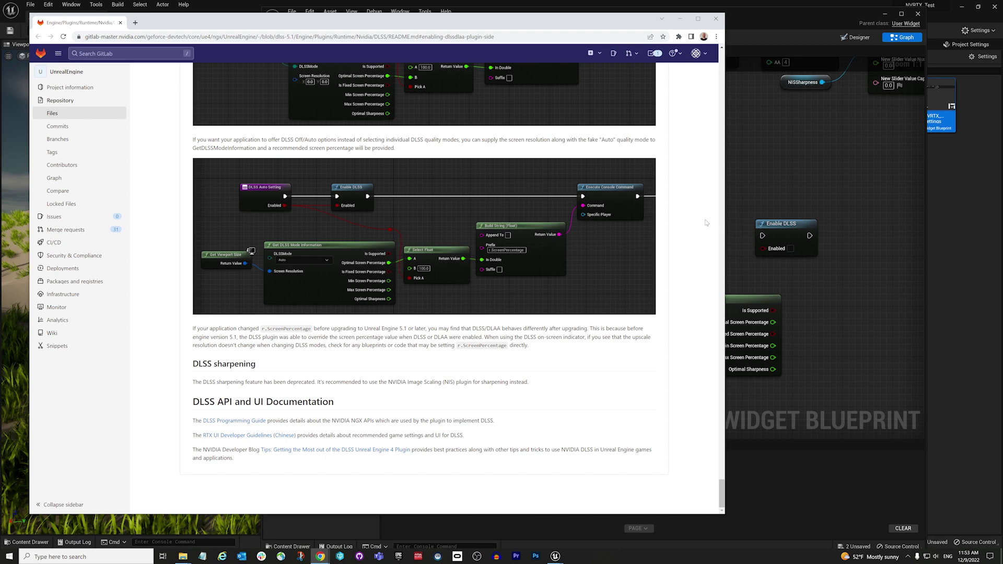
left_click(840, 202)
- Close the blueprint editor and review the NVIDIA plugins in a widened Plugins browser filtered by 'nvidia'
left_click(916, 16)
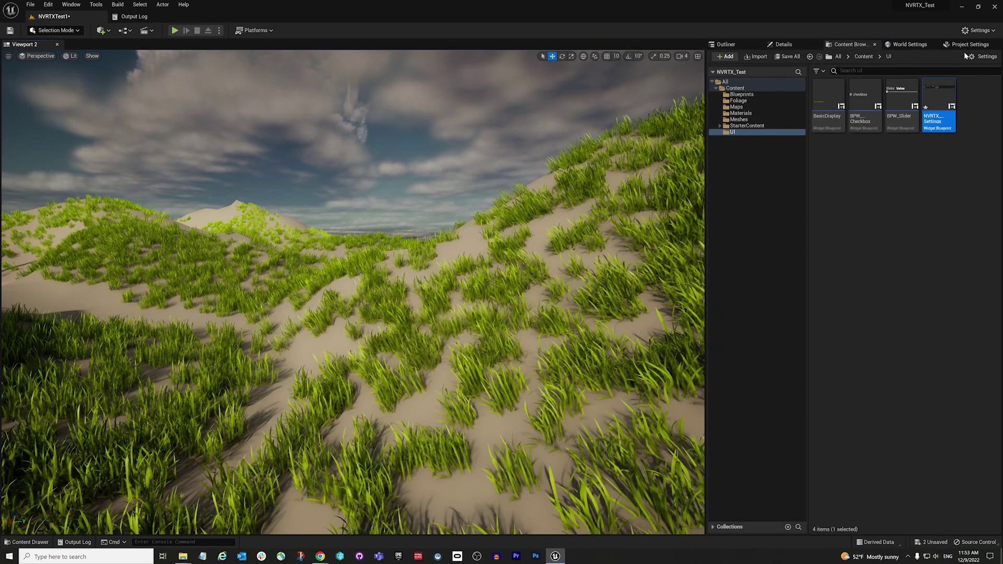
left_click(976, 30)
left_click(919, 71)
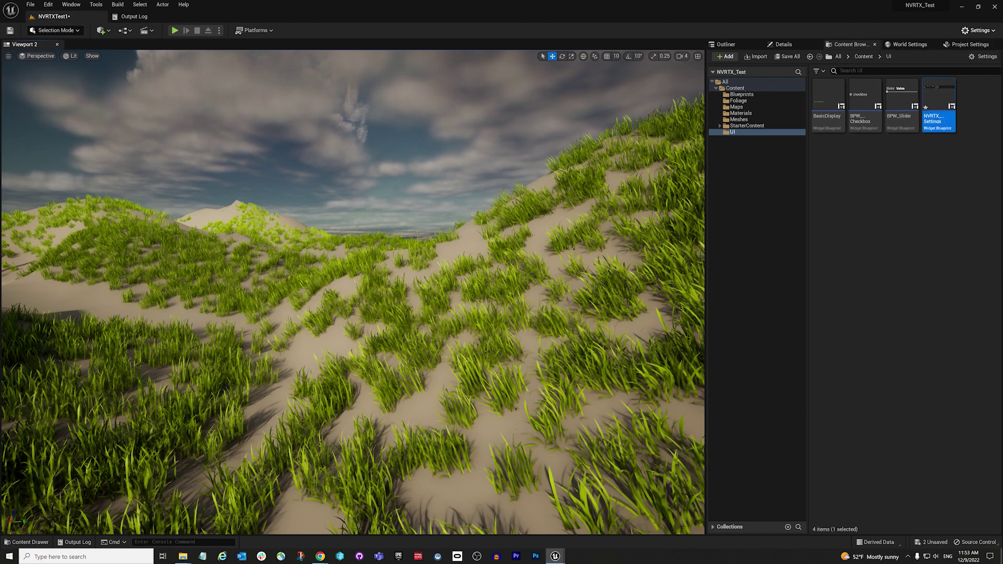
left_click_drag(503, 137, 709, 138)
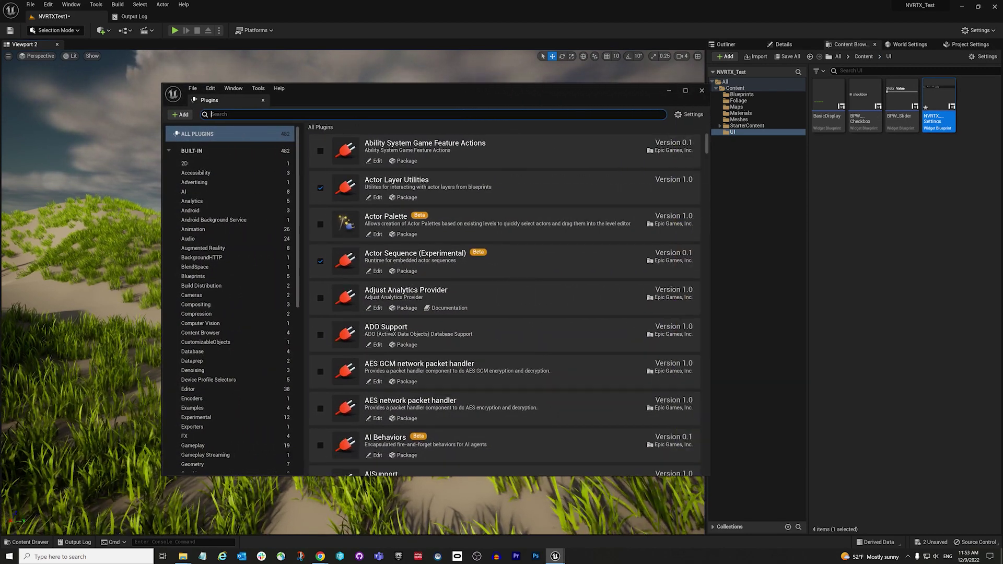
type("nvidia")
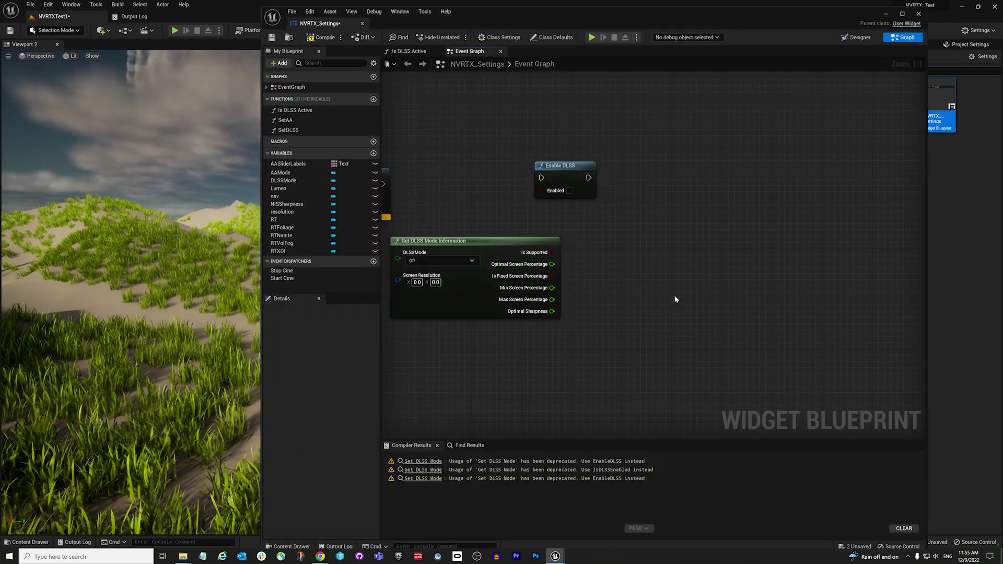
right_click(663, 215)
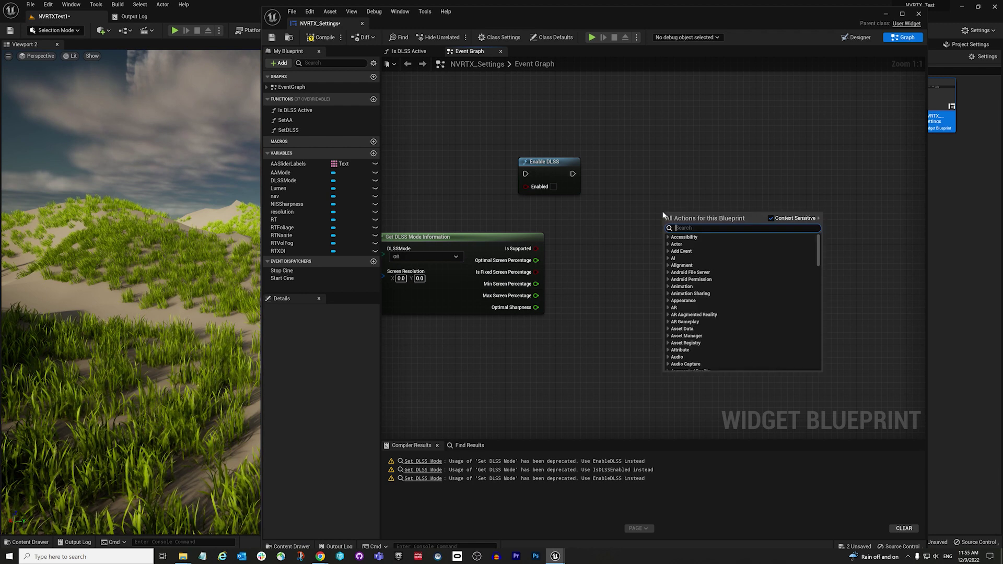
- Add a Set NIS Sharpness node (Sharpness 0.0) from the 'NIS' search and deselect it
type("NIS")
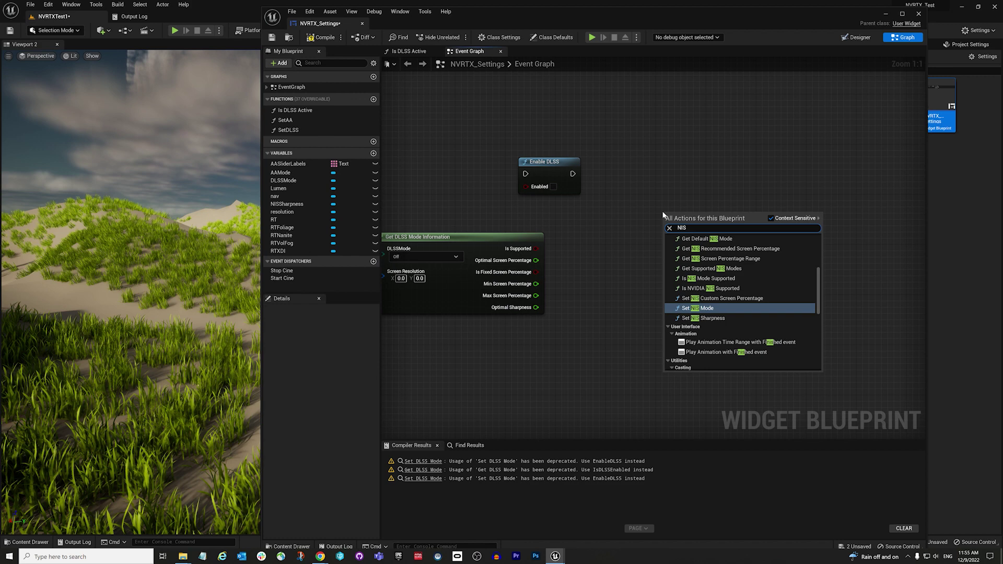
scroll(742, 293, "up", 1)
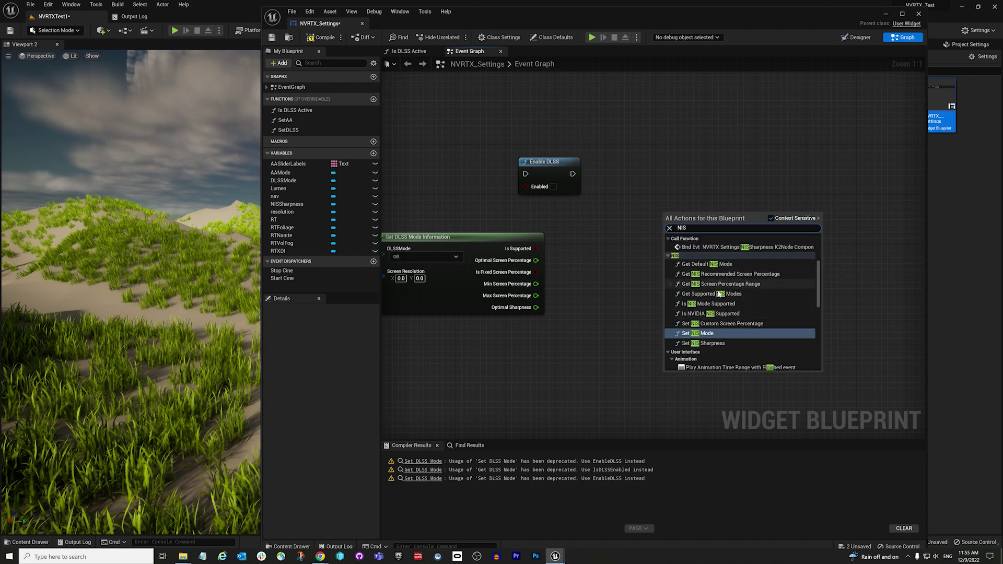
left_click(715, 343)
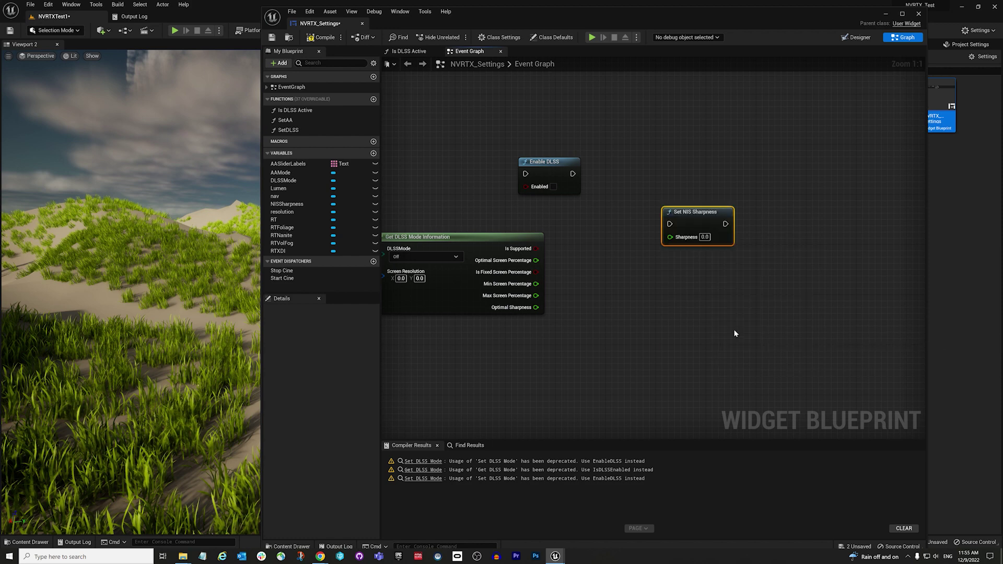
left_click(711, 267)
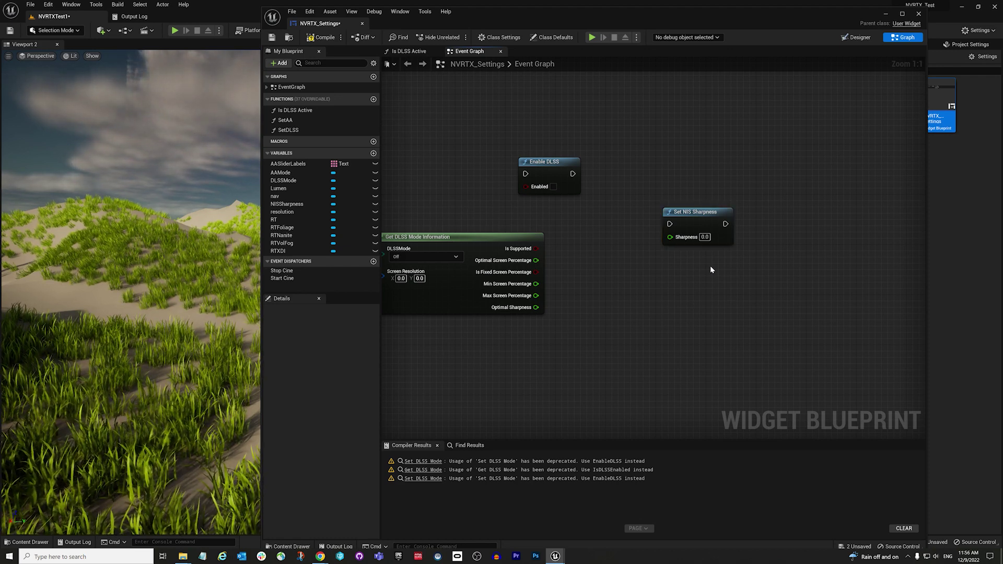